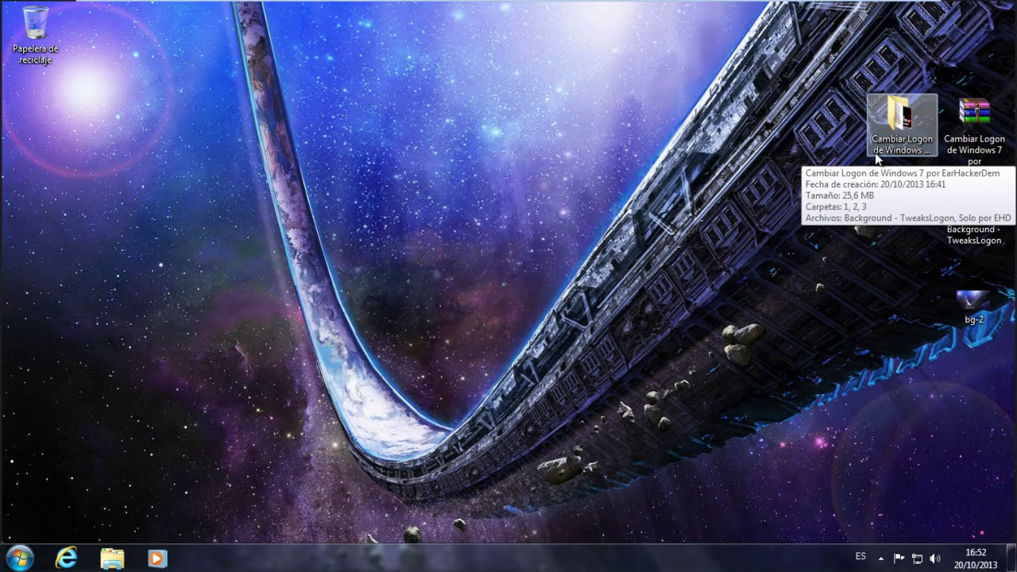
Preview style 1's grass-background Captura screenshot in Photo Viewer, zooming in and out
double_click(877, 155)
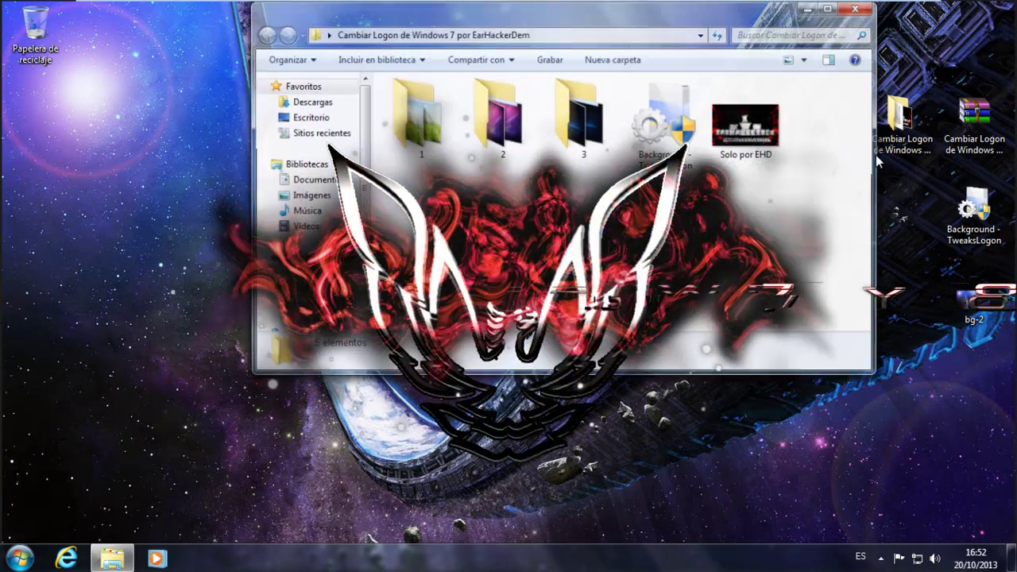
double_click(417, 115)
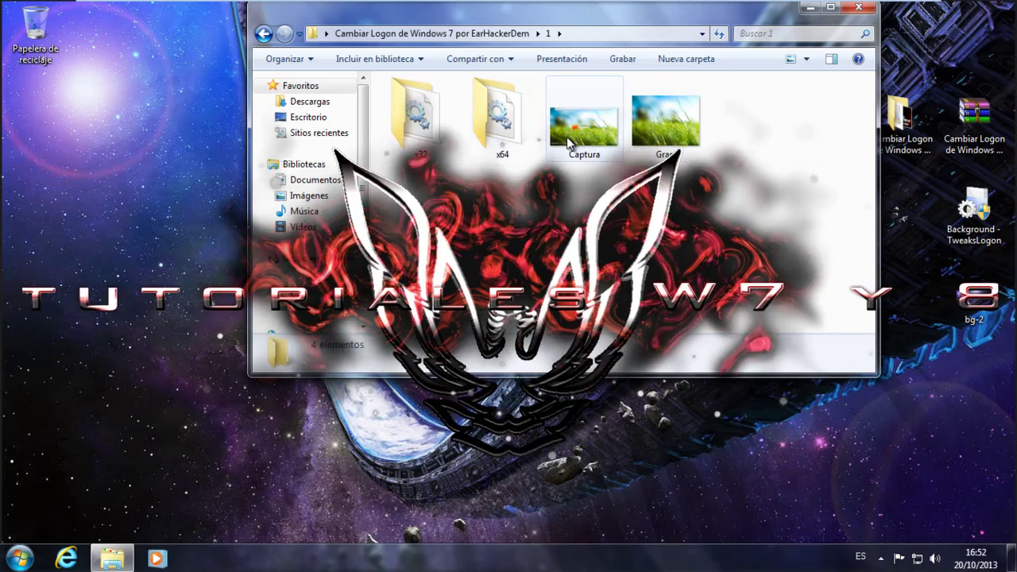
double_click(568, 141)
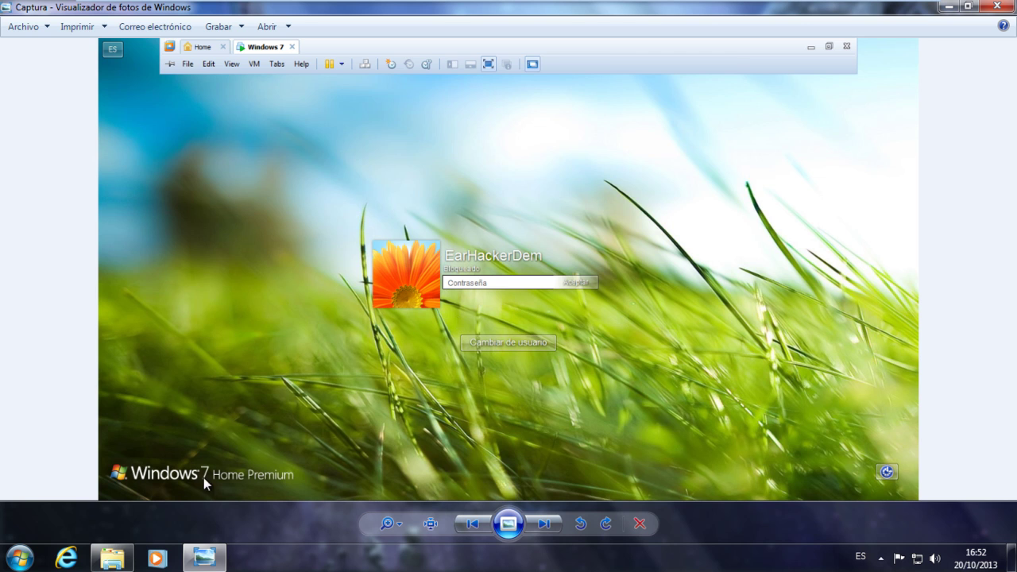
scroll(204, 478, "up", 2)
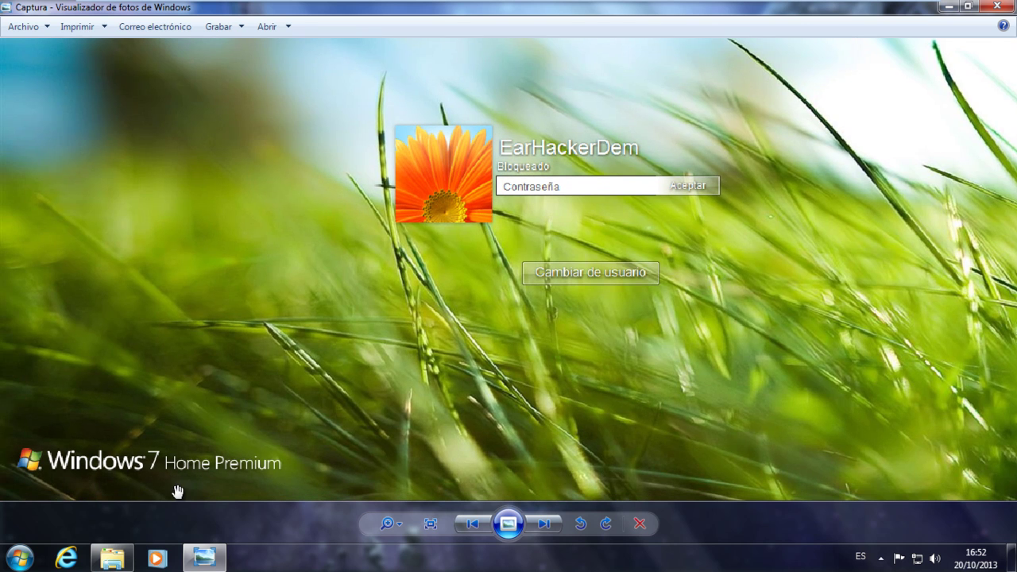
scroll(163, 481, "down", 2)
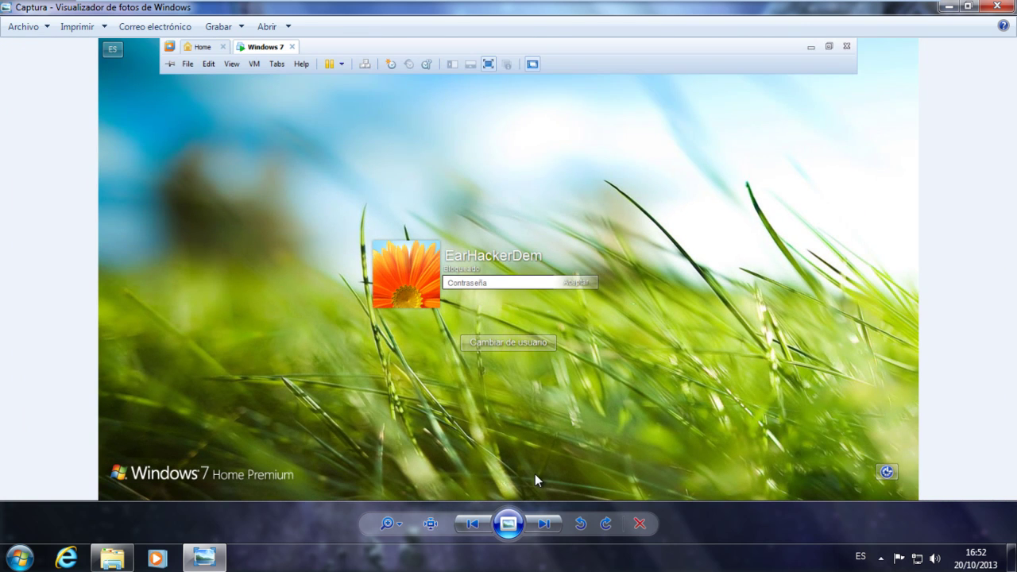
scroll(499, 279, "up", 2)
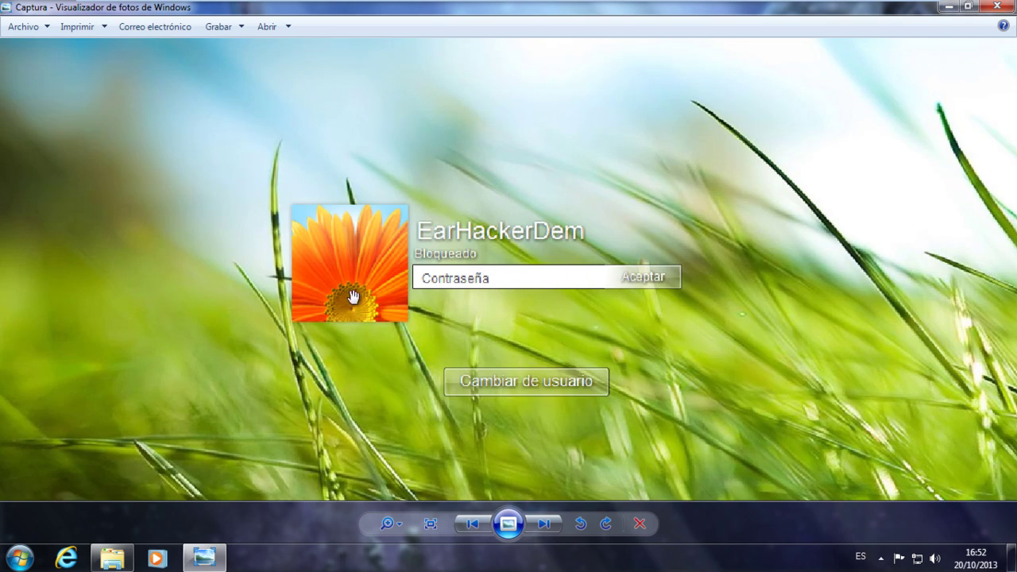
scroll(410, 345, "down", 2)
left_click(998, 7)
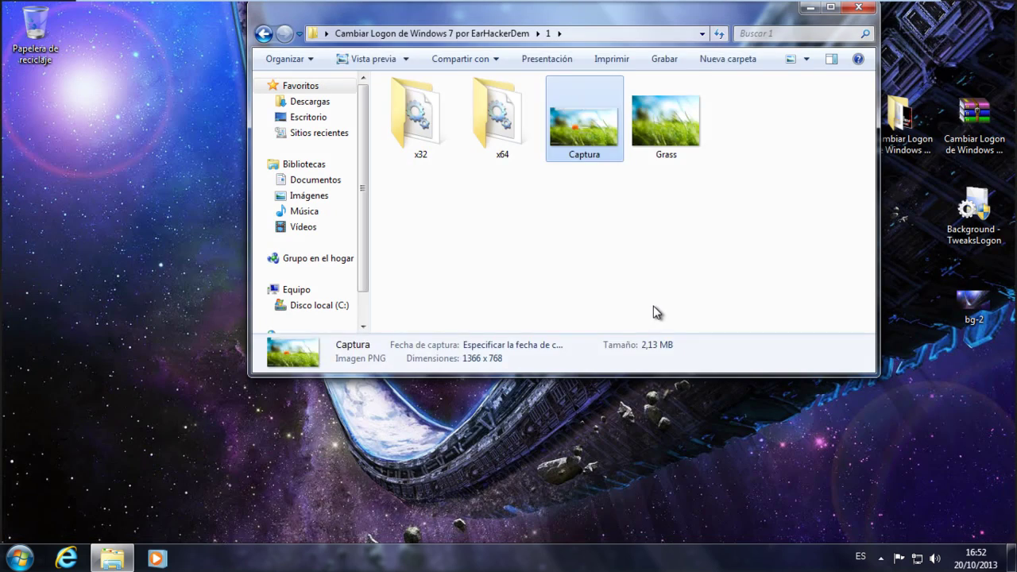
Preview the Mac OS X logon screen from style folder 2's Captura screenshot
key("BackSpace")
key("Right")
key("Return")
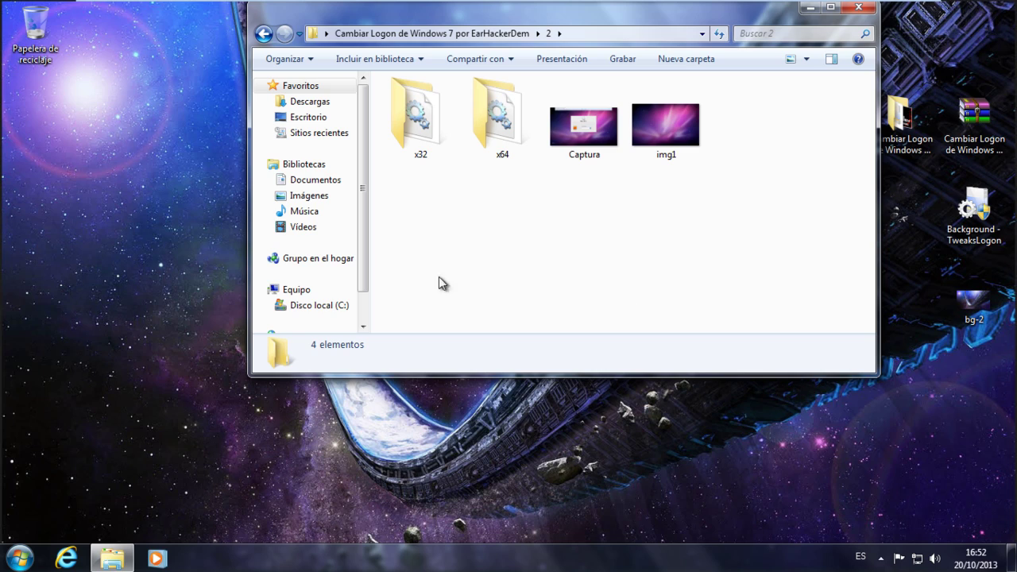
left_click(601, 162)
double_click(601, 162)
scroll(529, 264, "up", 1)
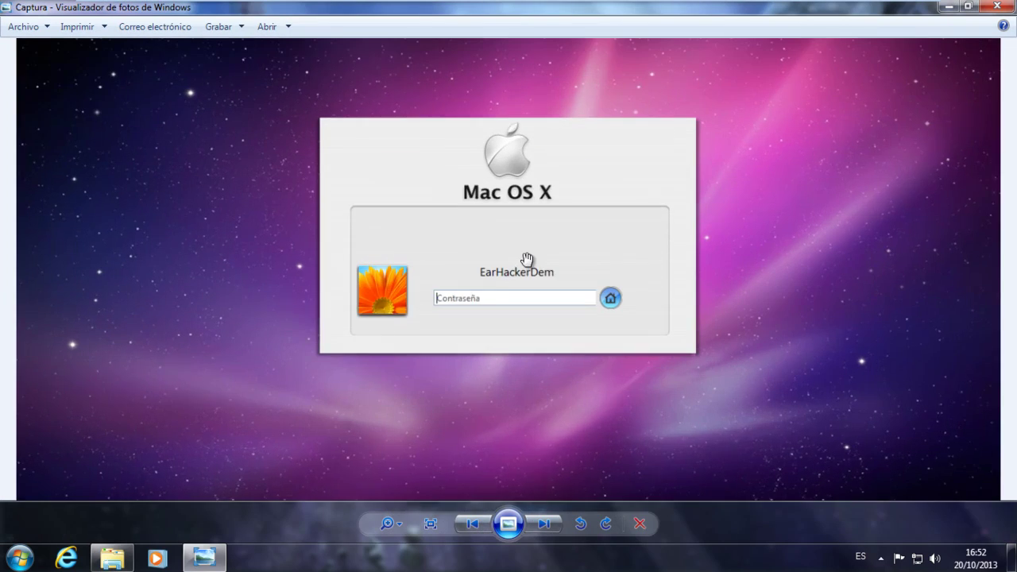
left_click(998, 6)
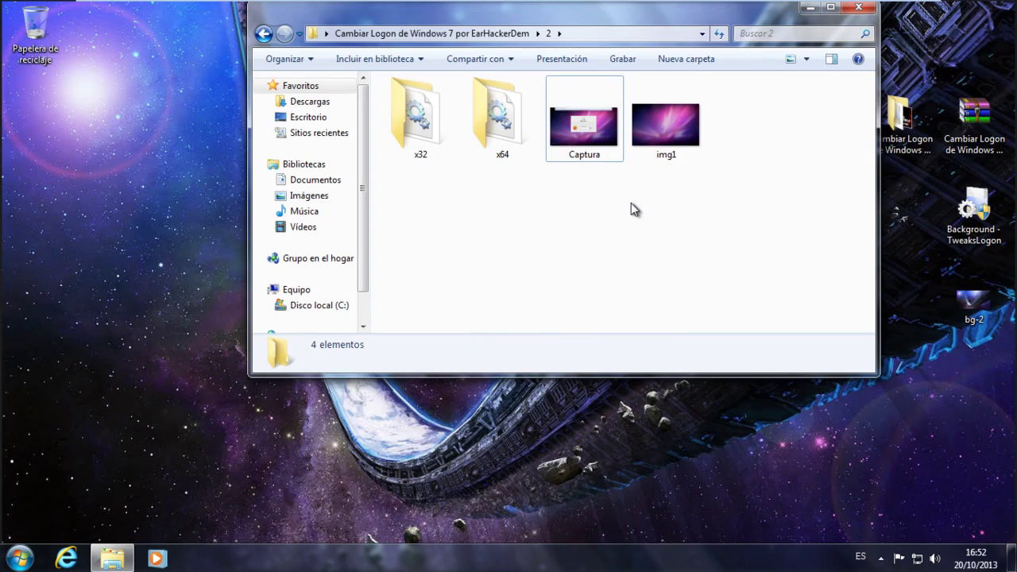
Preview style folder 3's dark ocean Captura screenshot, then close the viewer and folder window
key("BackSpace")
key("Right")
key("Return")
double_click(586, 141)
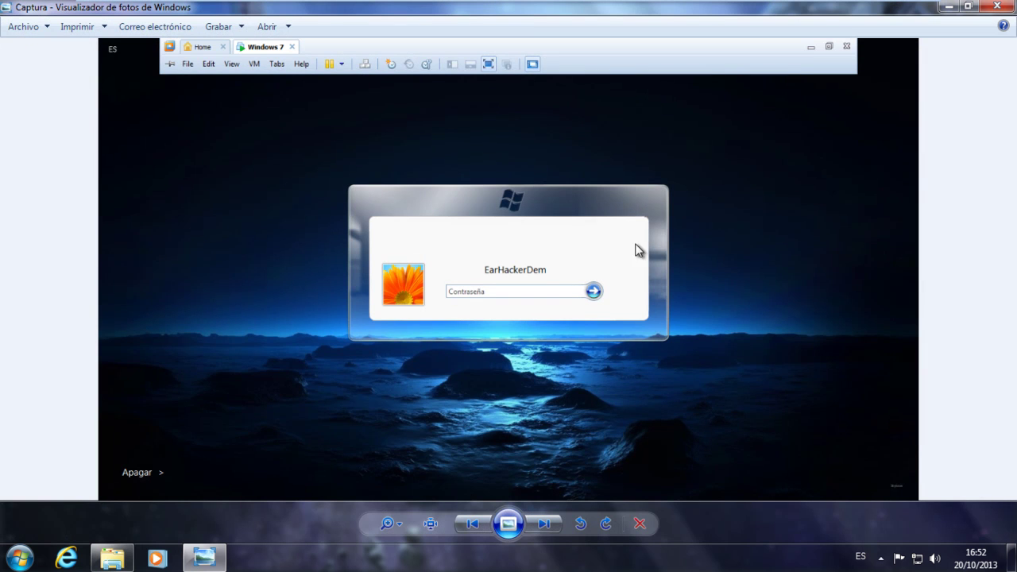
scroll(508, 217, "up", 1)
scroll(509, 217, "down", 1)
left_click(997, 6)
left_click(873, 8)
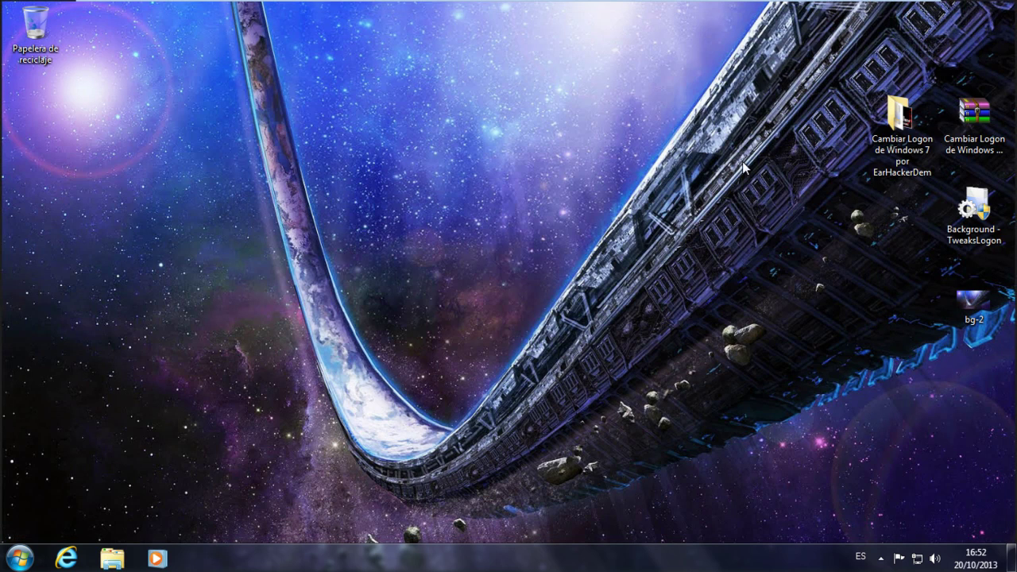
Reopen the logon-changer folder, select its items, then close it again
left_click(1000, 155)
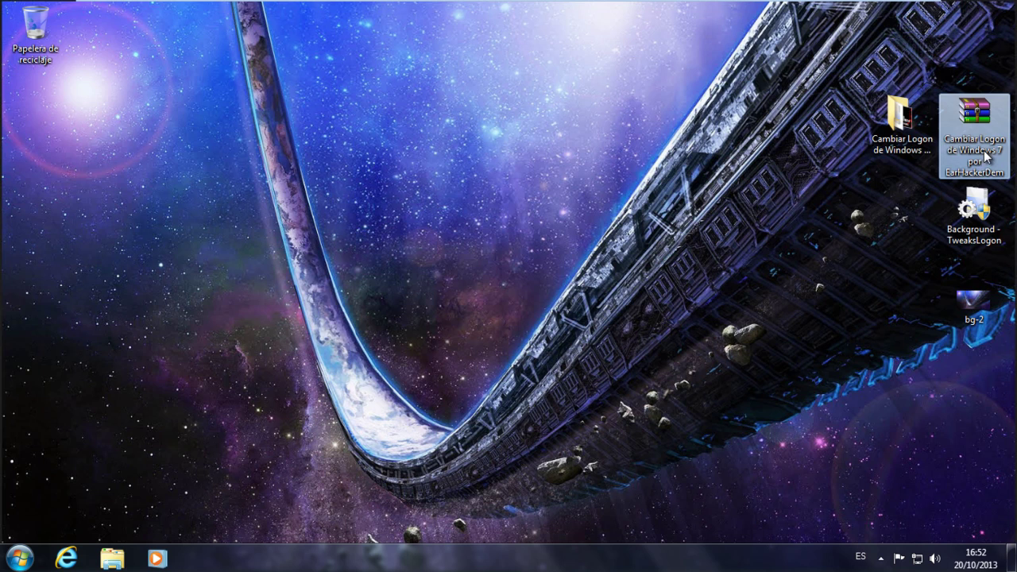
double_click(922, 131)
left_click_drag(755, 269, 407, 104)
left_click(672, 181)
left_click(859, 8)
left_click(487, 118)
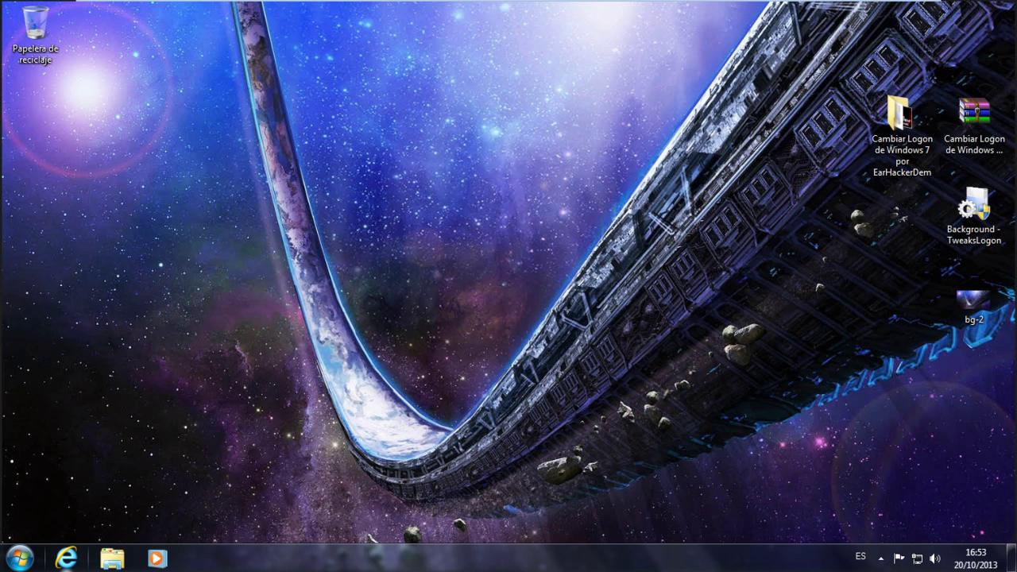
Browse from Equipo to Disco local (C:) > Windows and select the System32 folder
left_click(19, 558)
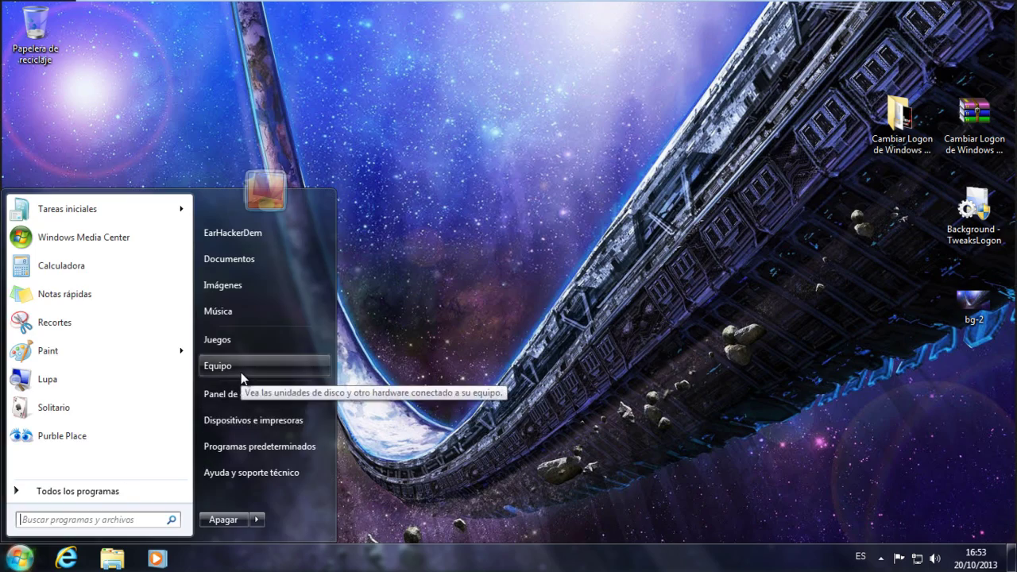
left_click(240, 372)
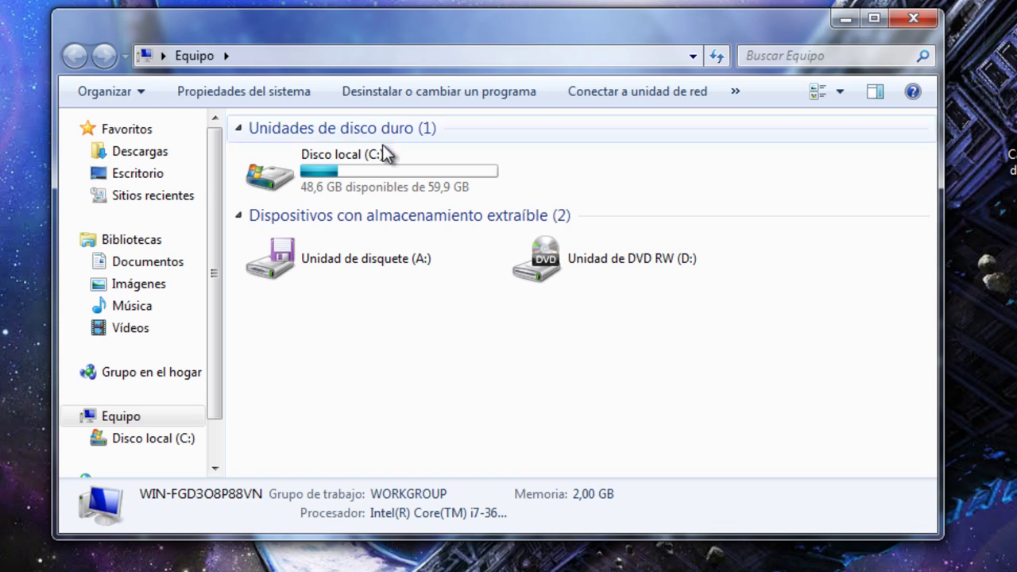
double_click(362, 165)
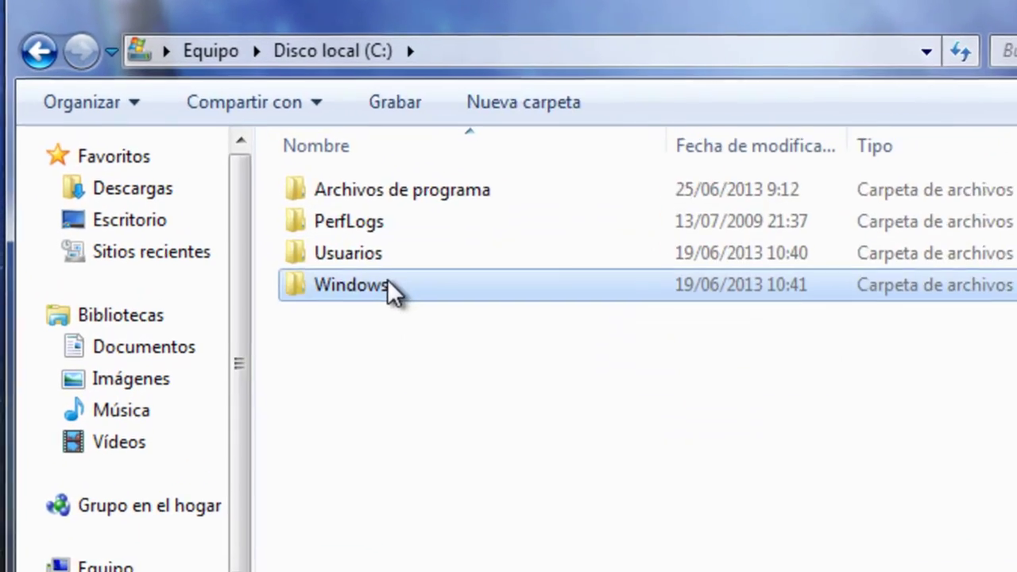
double_click(317, 218)
scroll(332, 238, "down", 5)
scroll(412, 261, "down", 7)
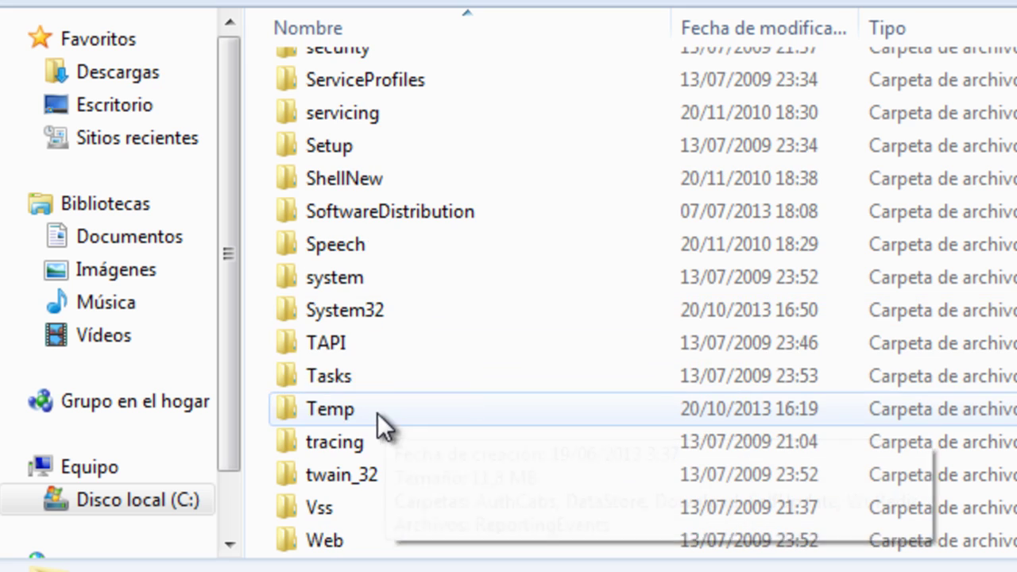
left_click(373, 324)
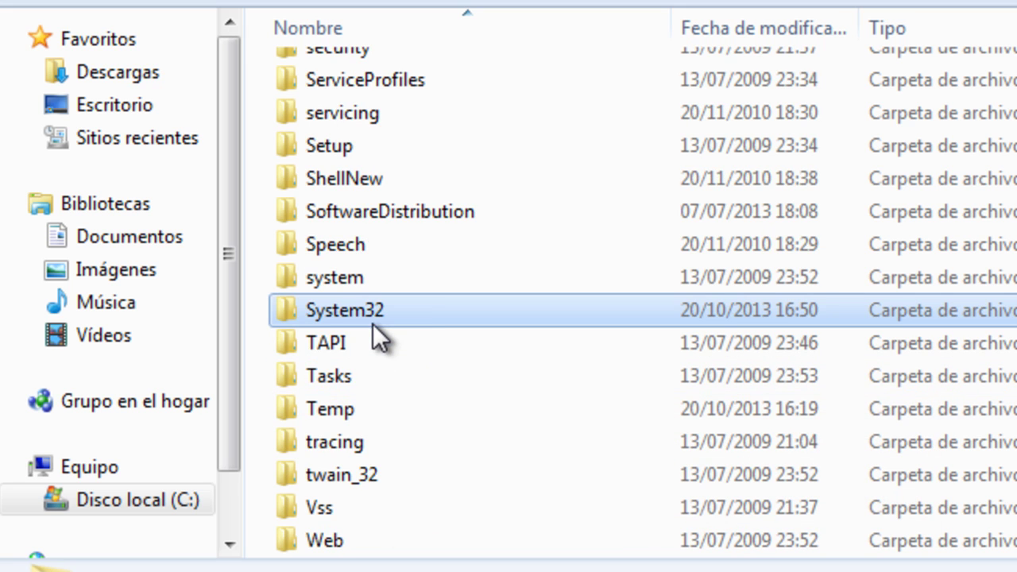
mouse_move(384, 311)
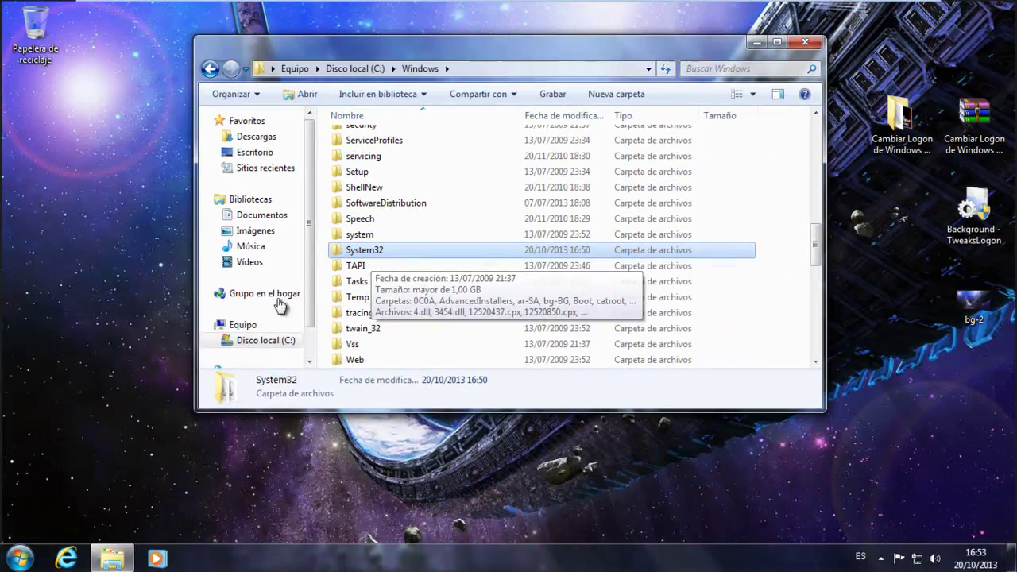
left_click(20, 558)
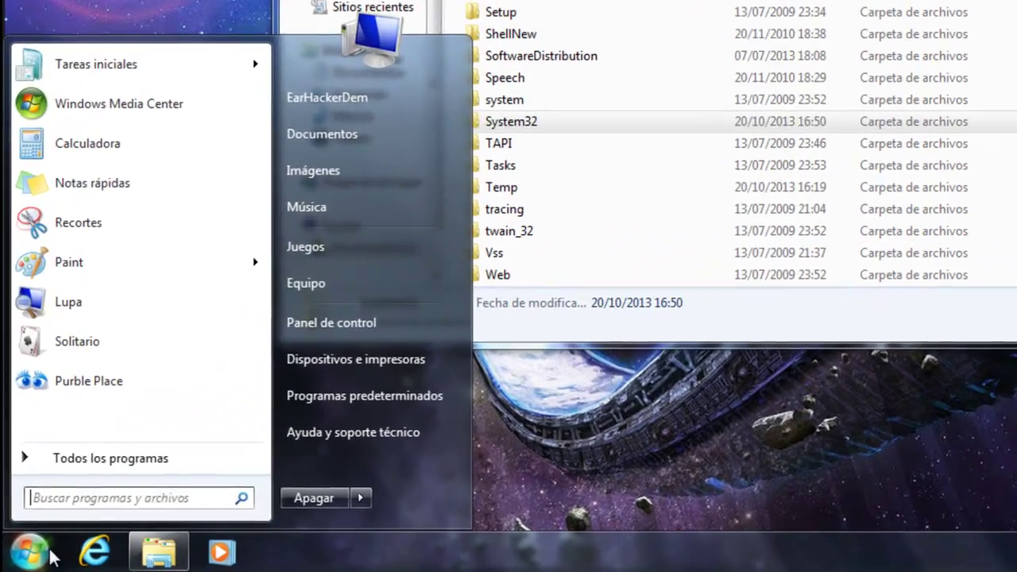
left_click(19, 558)
left_click(20, 558)
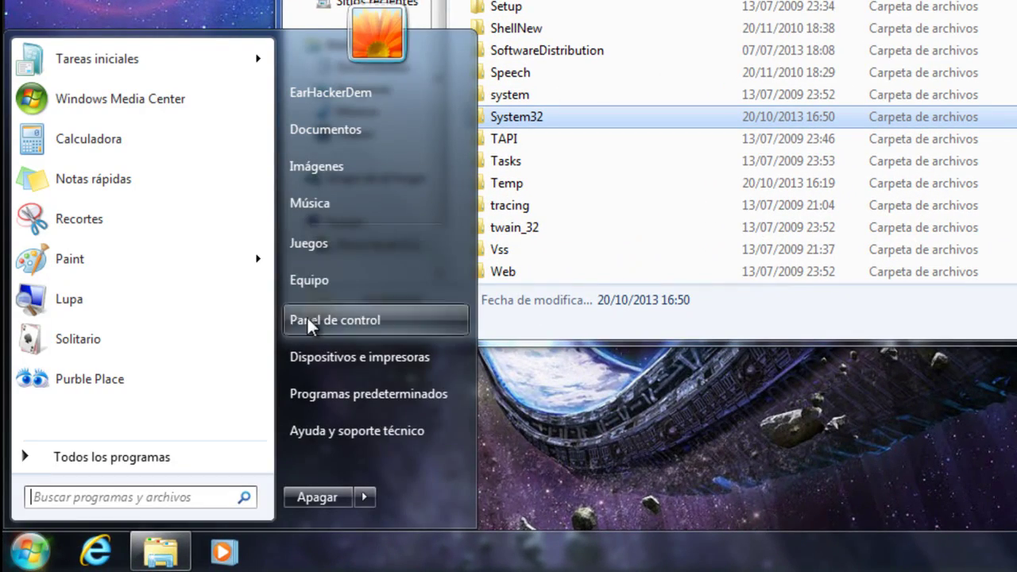
right_click(351, 287)
left_click(445, 474)
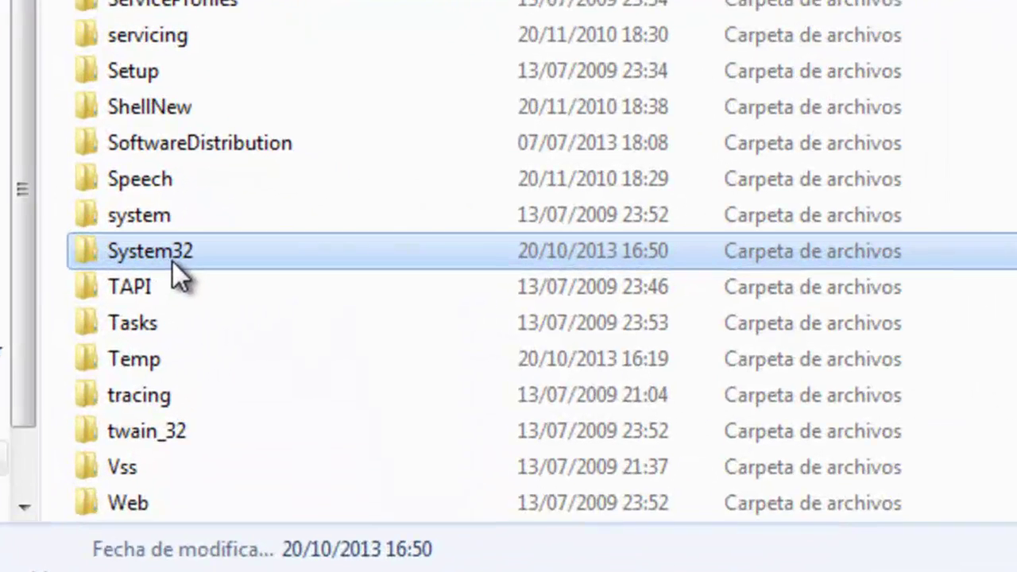
mouse_move(382, 256)
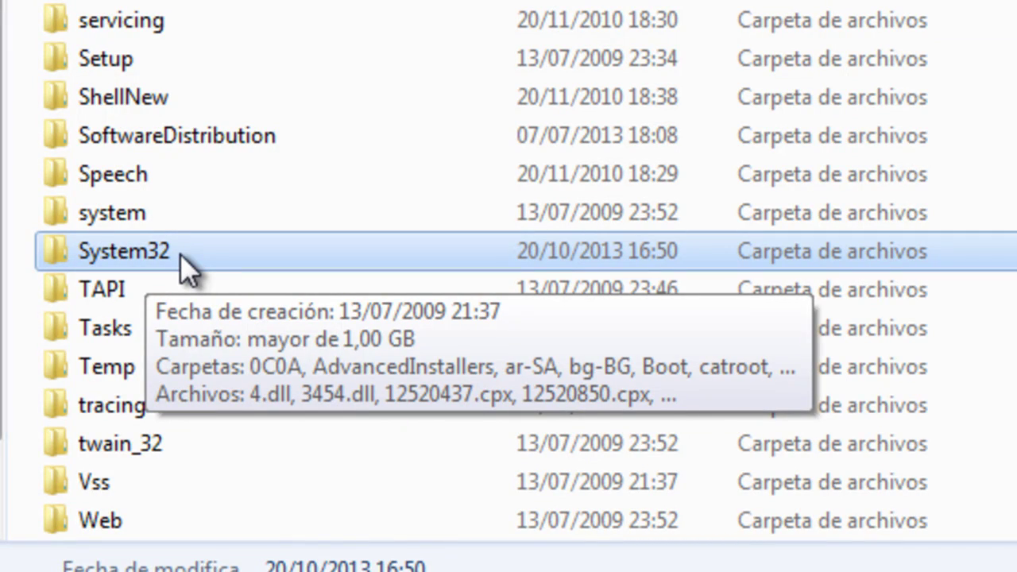
Snap System32 to the left half and the logon-changer folder to the right half
double_click(180, 255)
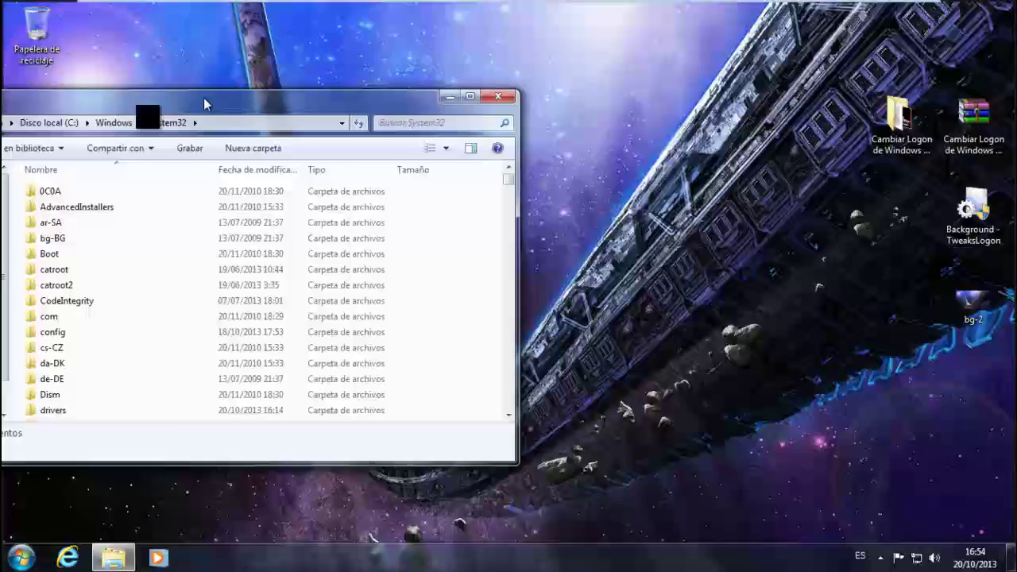
left_click_drag(204, 104, 1, 139)
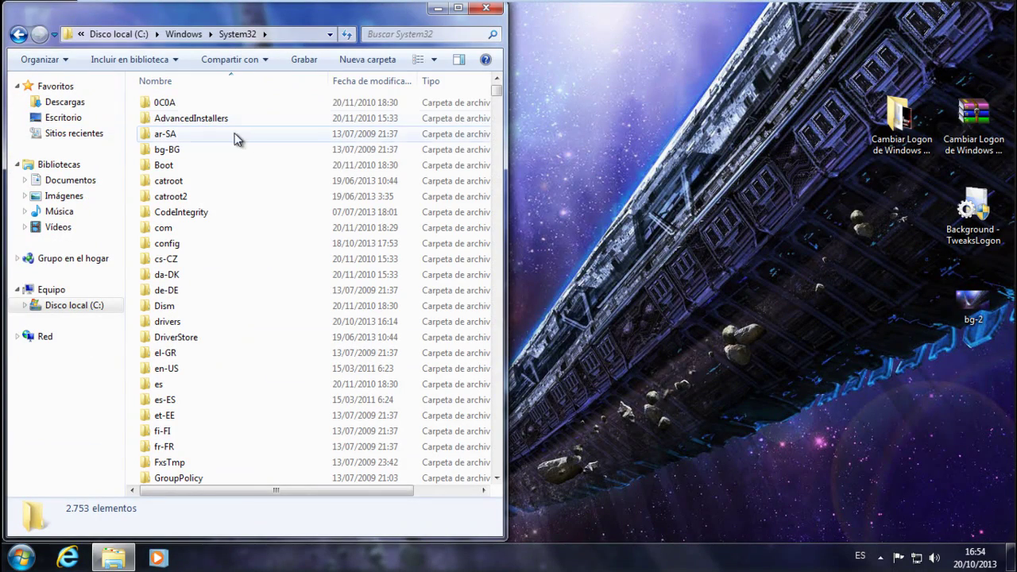
left_click(878, 125)
double_click(878, 124)
left_click_drag(661, 71, 1016, 96)
Open style folder 1's x32 subfolder containing authui.dll
left_click(700, 137)
double_click(701, 137)
double_click(701, 137)
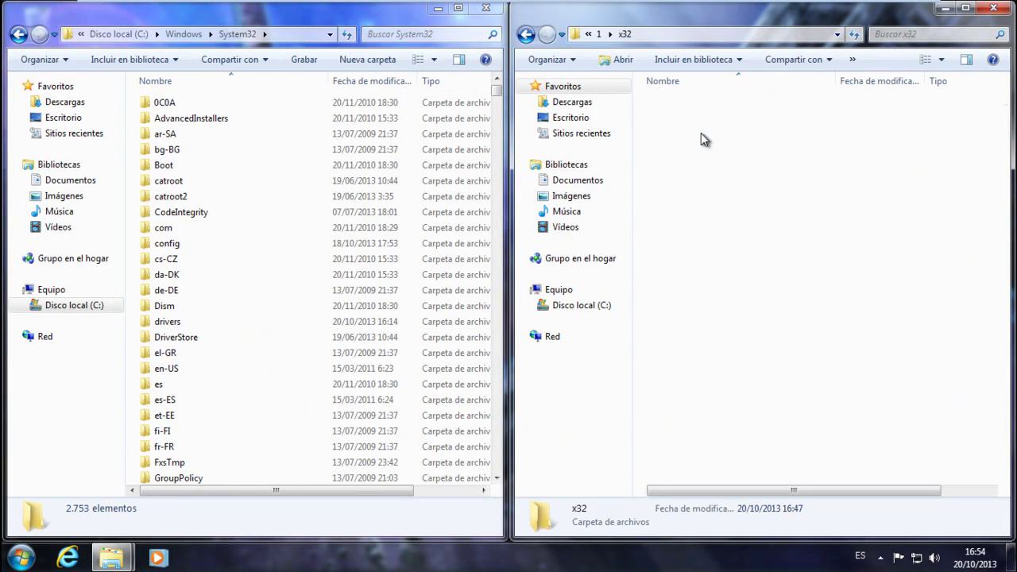
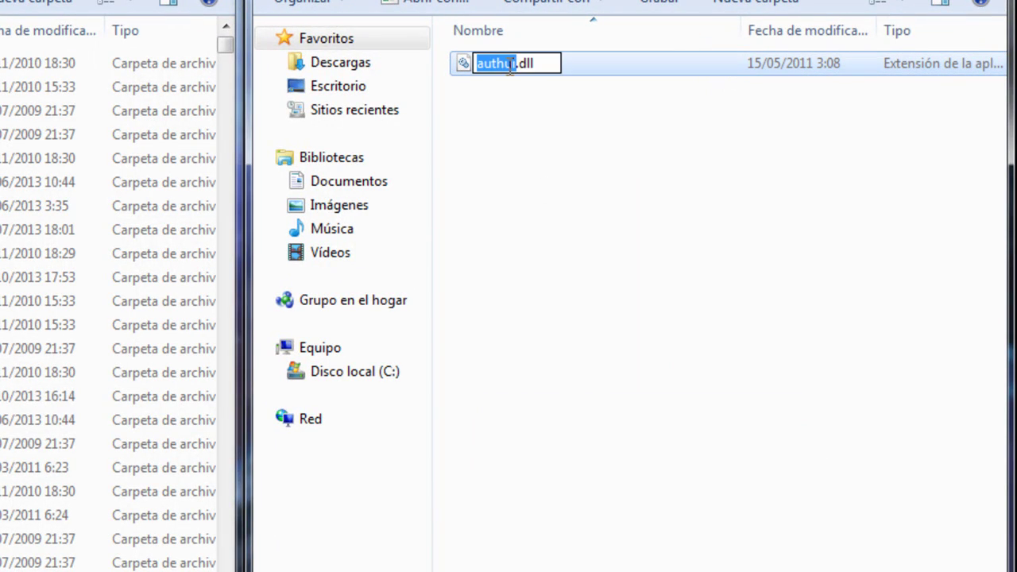
Copy the name 'authui', search System32 for it, and select authui.dll in the results
right_click(510, 66)
left_click(563, 141)
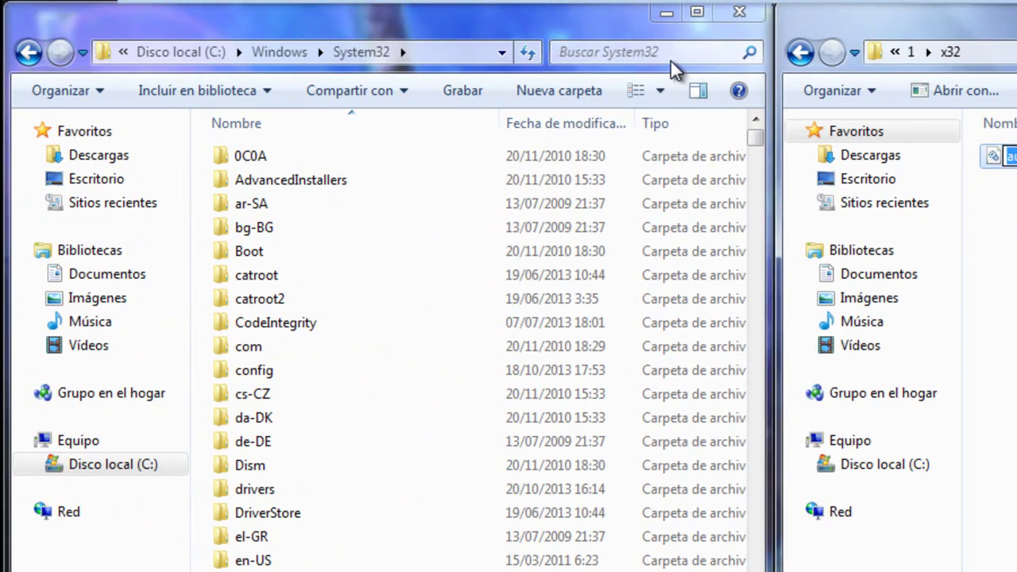
left_click(669, 53)
type("authui")
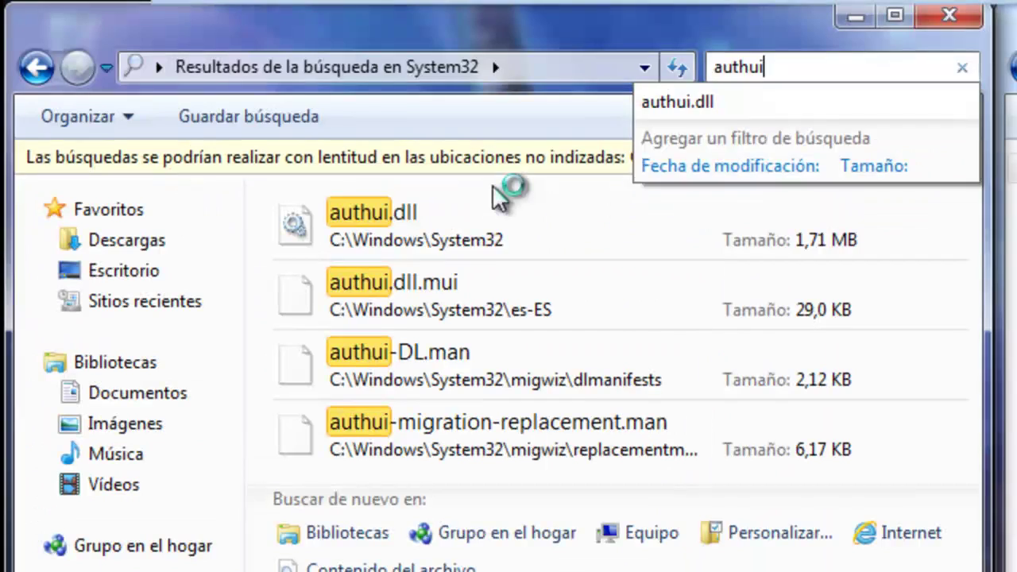
left_click(305, 200)
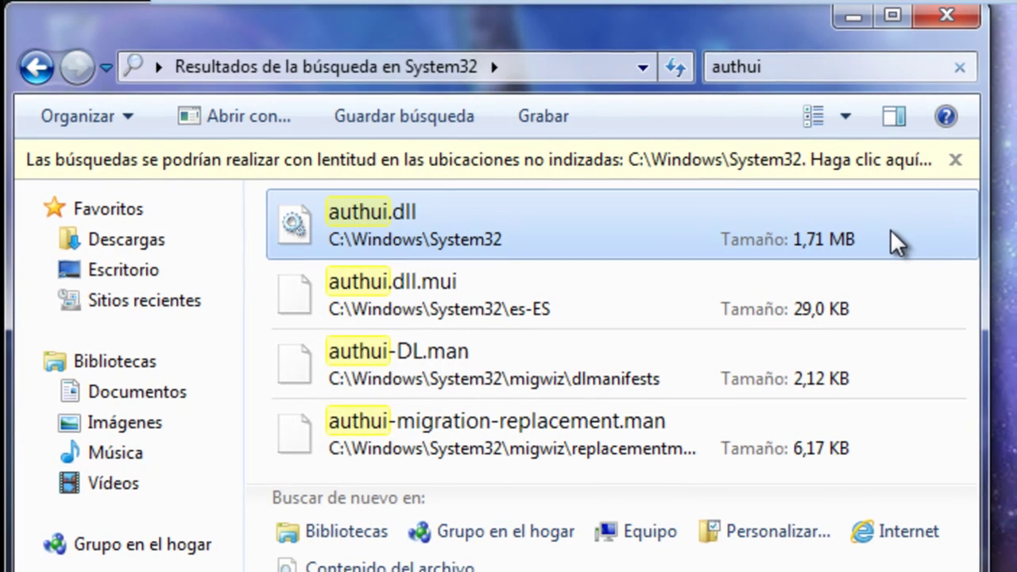
Open the Properties of authui.dll and view its Security tab permissions
right_click(892, 229)
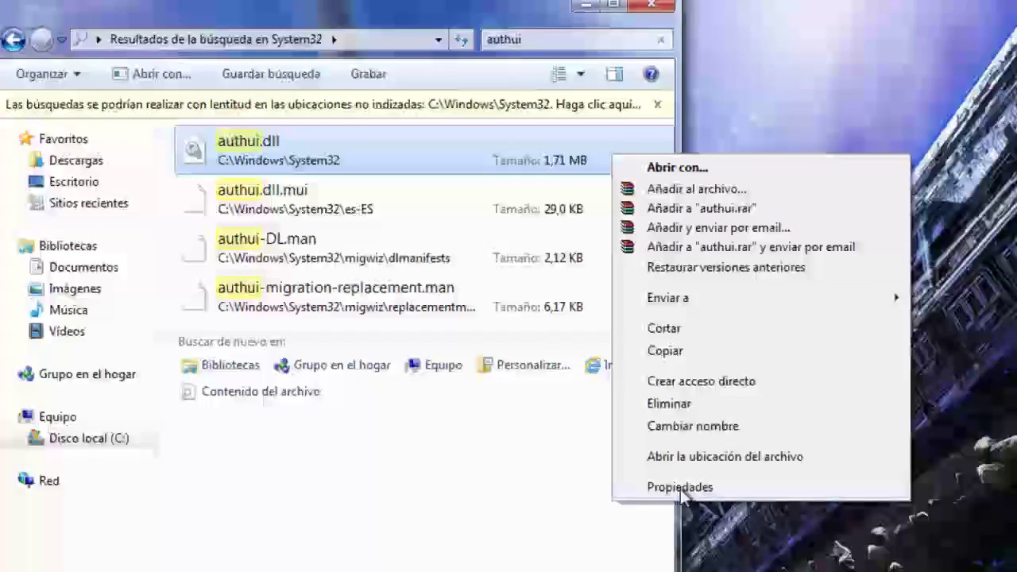
left_click(682, 488)
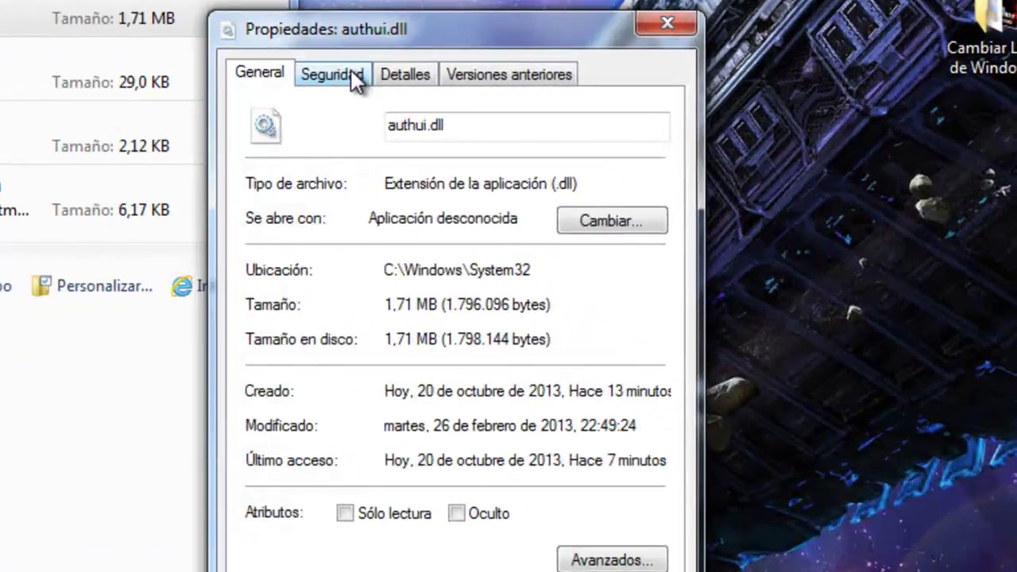
left_click(731, 217)
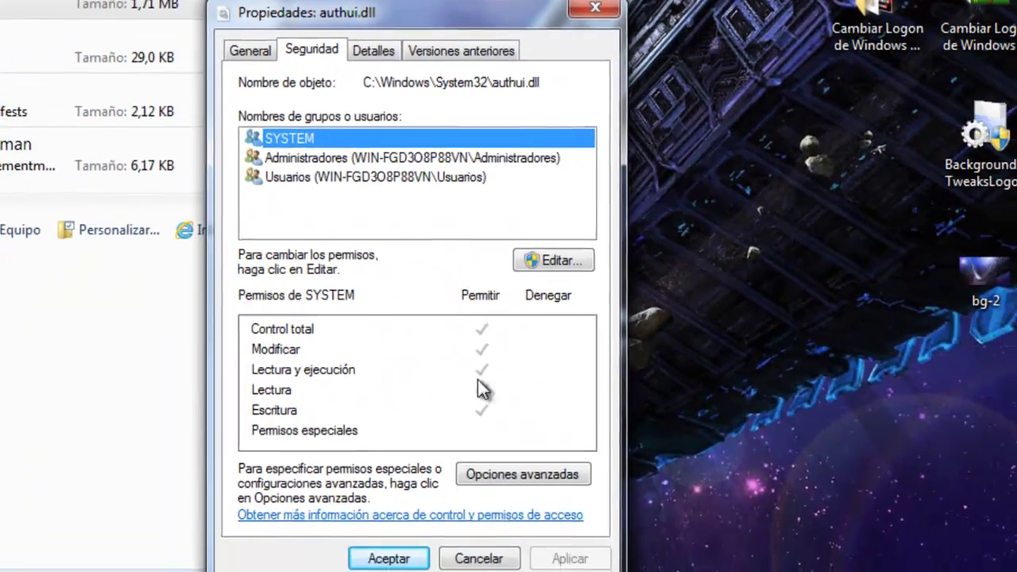
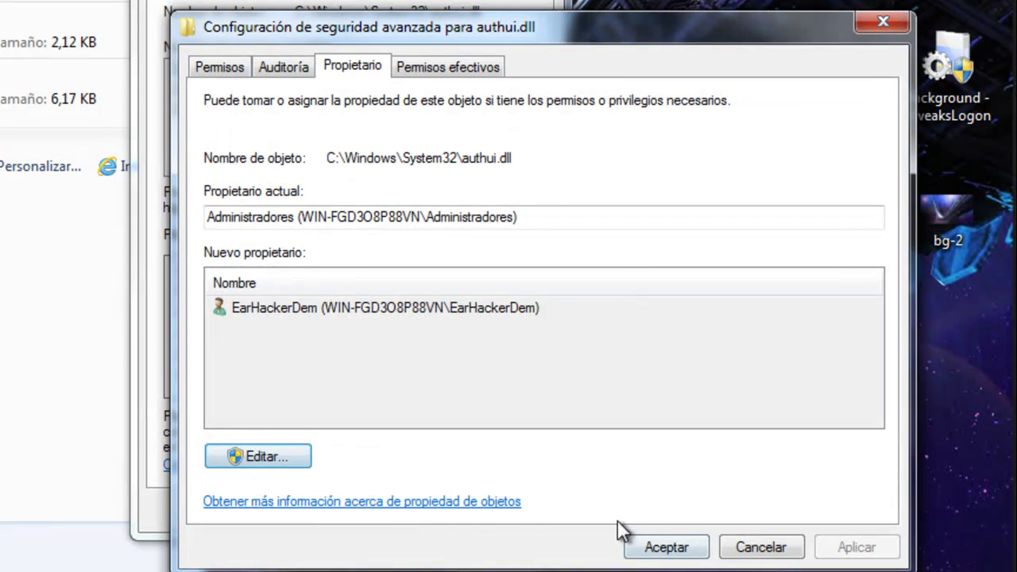
Confirm Administradores as the owner of authui.dll and return to its Security tab
left_click(666, 547)
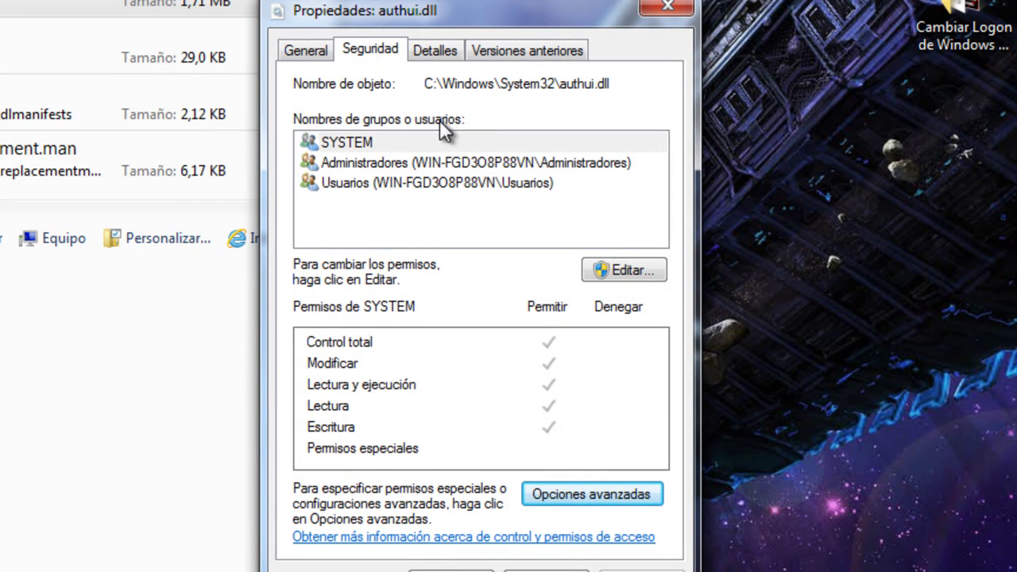
Open the editable permissions of authui.dll with the Administradores group selected
left_click(442, 165)
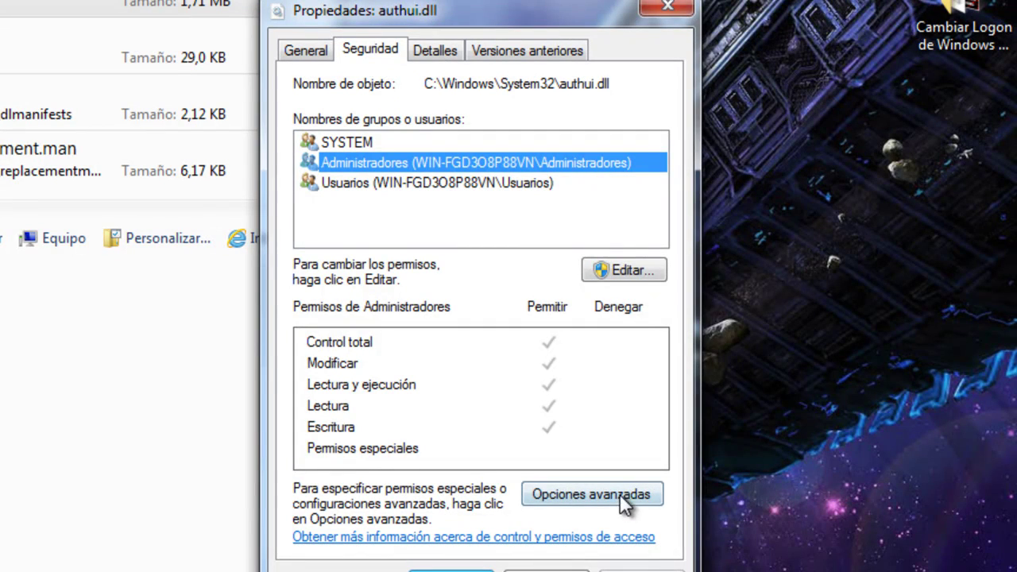
left_click(637, 273)
left_click(492, 249)
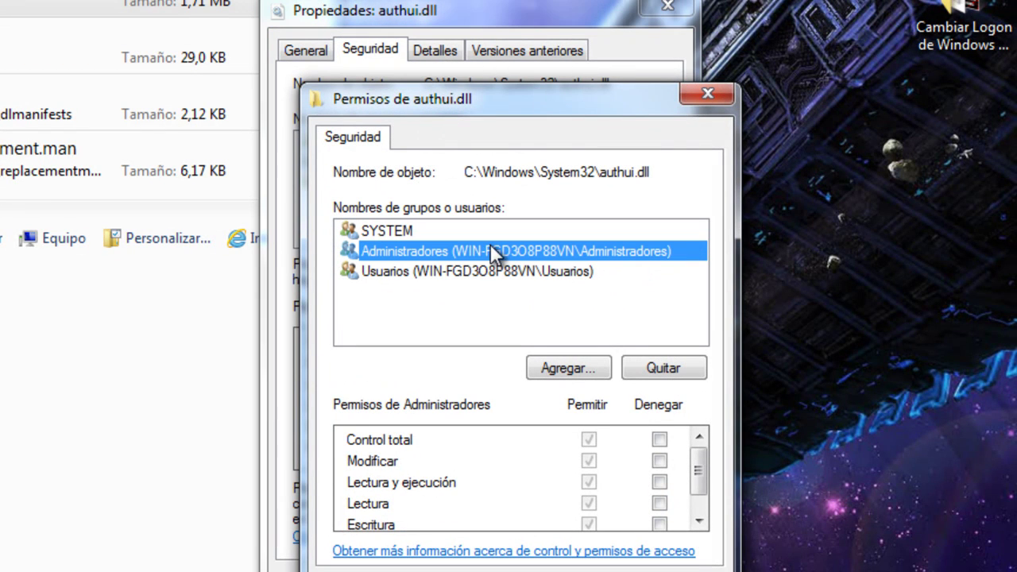
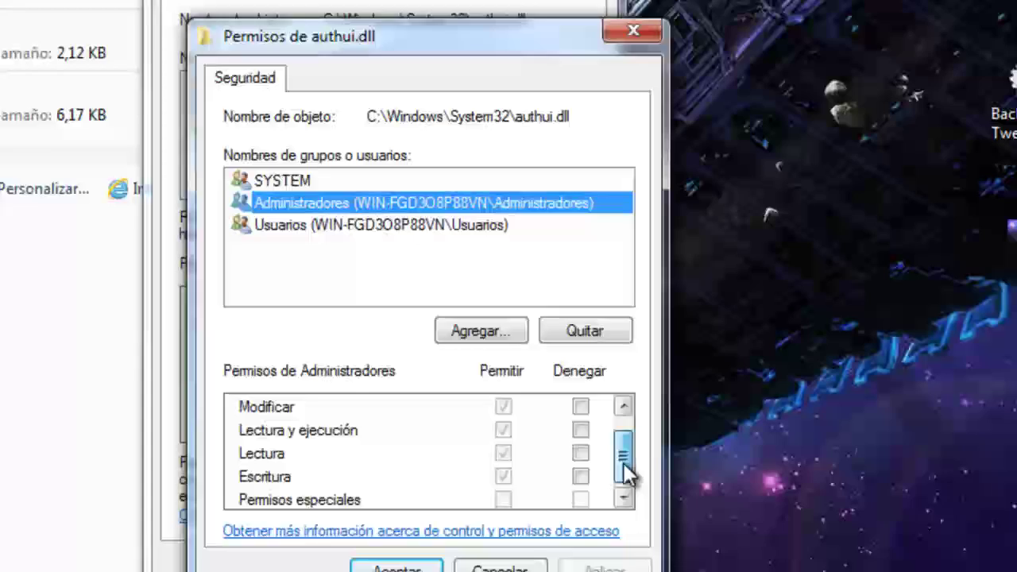
Confirm Control total is allowed for Administradores on authui.dll and accept the permissions
left_click_drag(698, 494, 699, 466)
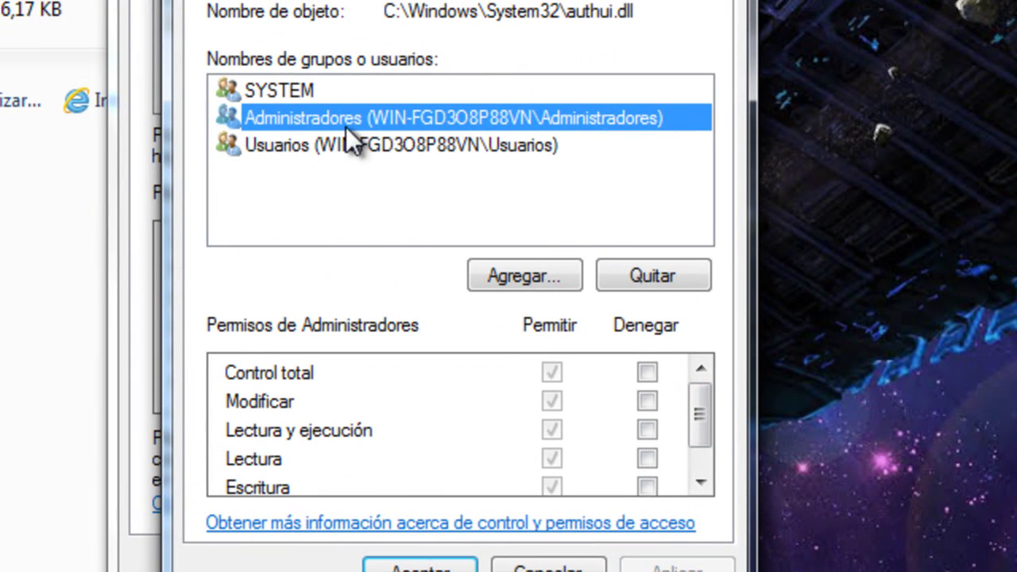
left_click_drag(710, 426, 701, 401)
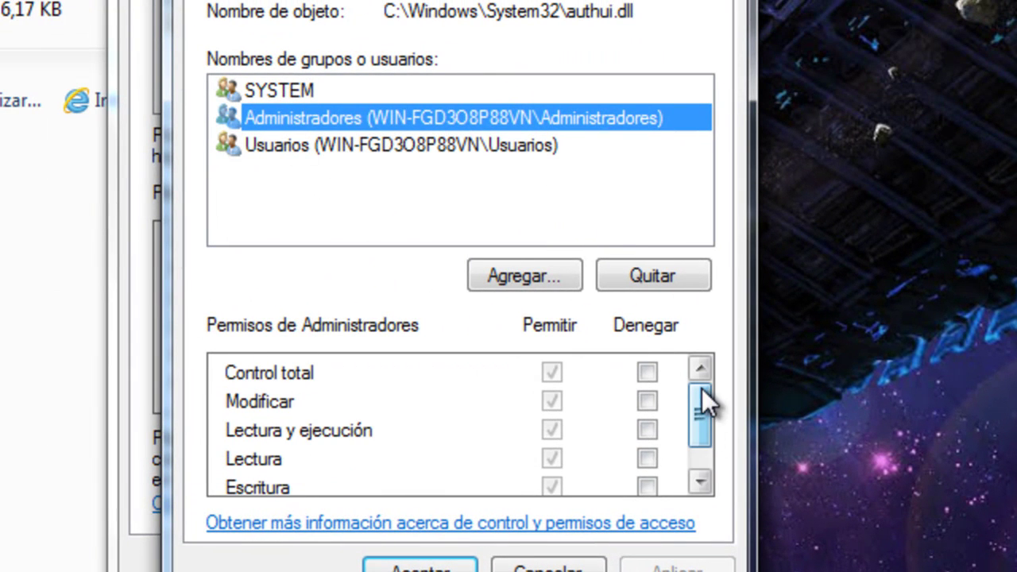
left_click(549, 378)
mouse_move(689, 422)
left_mouse_down()
mouse_move(699, 466)
mouse_move(697, 408)
left_mouse_up()
left_click(420, 566)
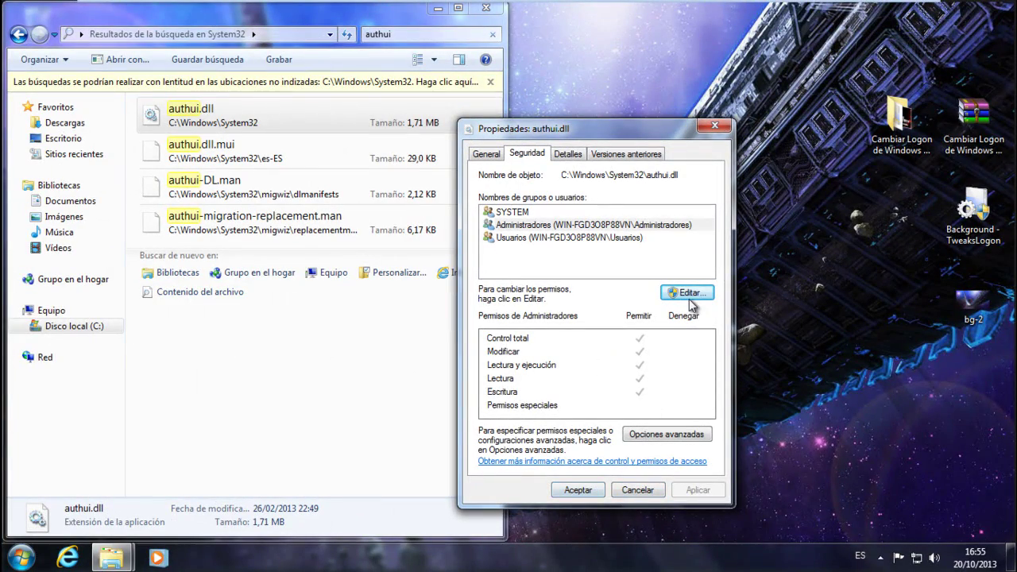
Reopen authui.dll's editable permissions, accept them, and close its Propiedades window
left_click(688, 293)
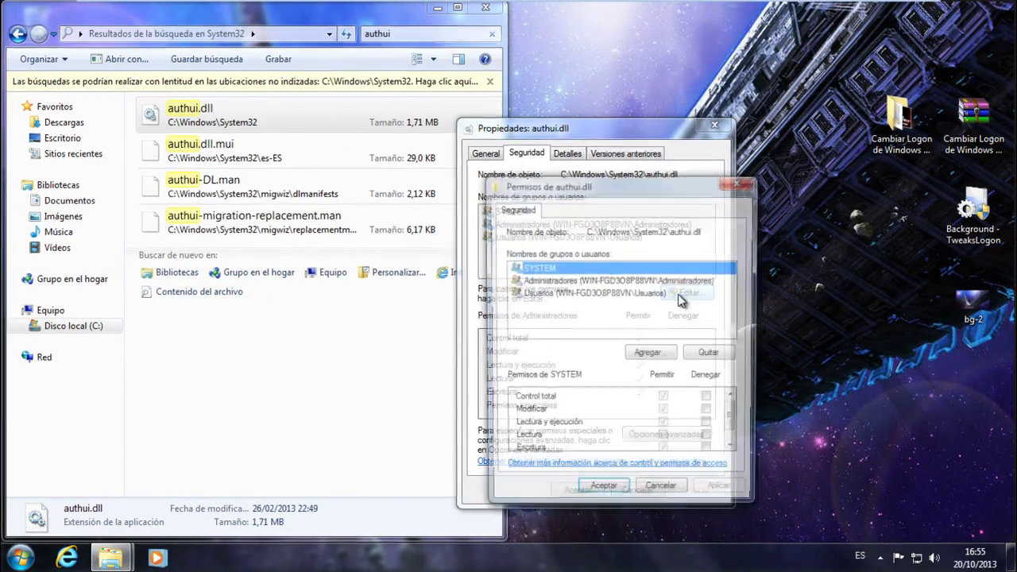
left_click(618, 280)
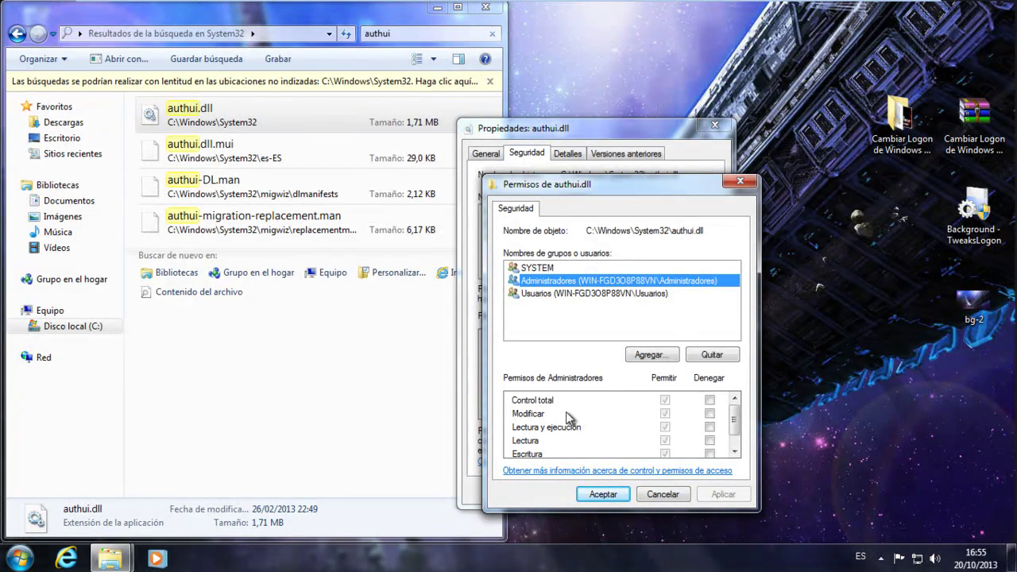
left_click_drag(736, 433, 732, 446)
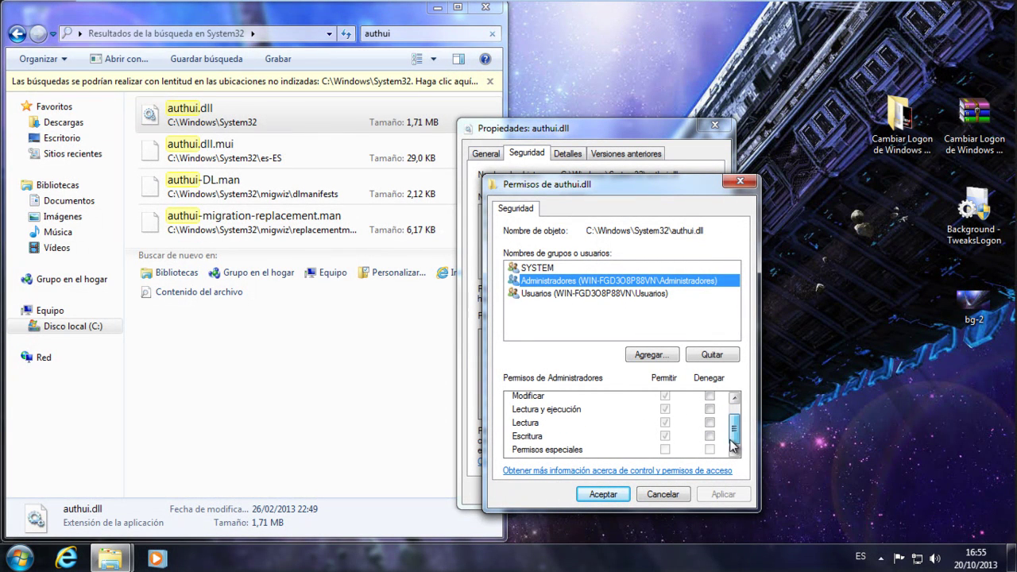
left_click(604, 494)
left_click(578, 490)
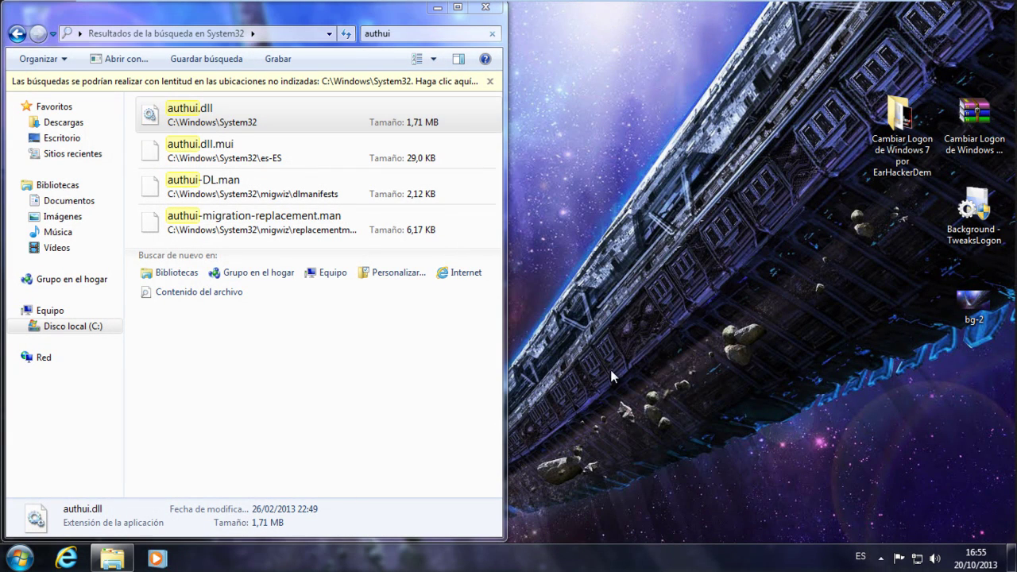
Create a new folder on the desktop via Nuevo > Carpeta
right_click(647, 456)
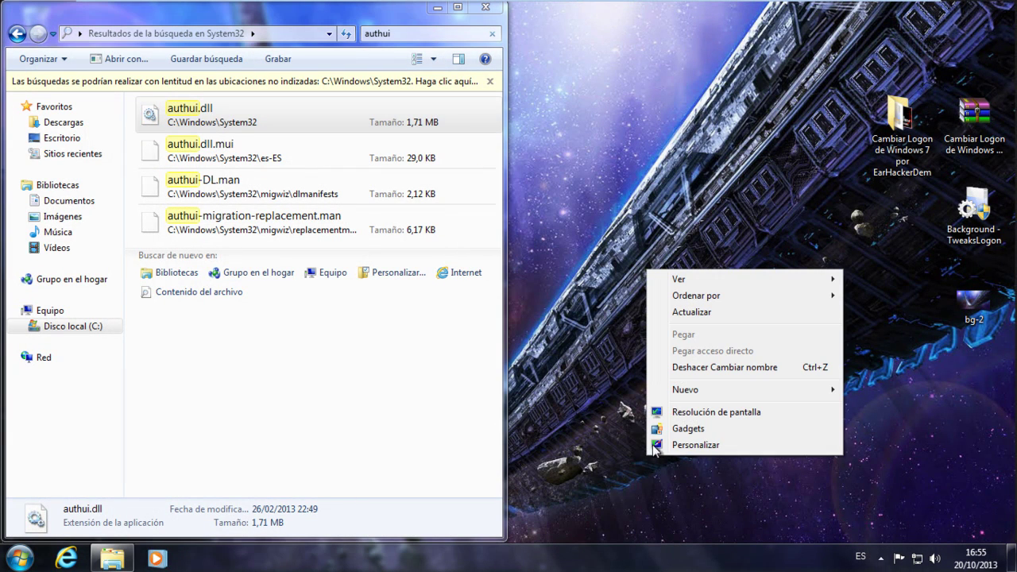
mouse_move(676, 394)
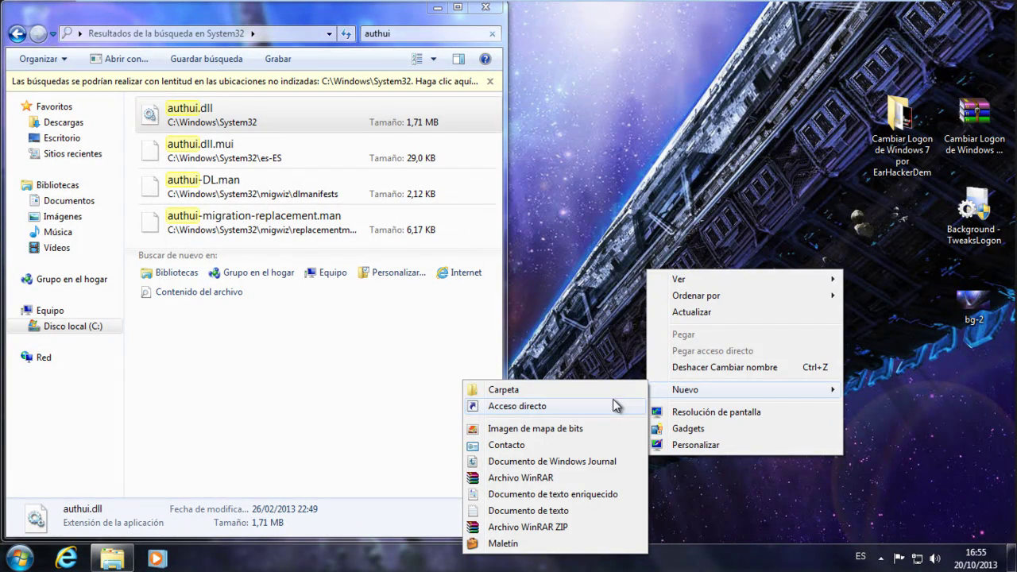
left_click(561, 390)
Name the folder Respaldo and copy authui.dll from the search results into it
right_click(667, 475)
left_click(688, 444)
type("Respaldo")
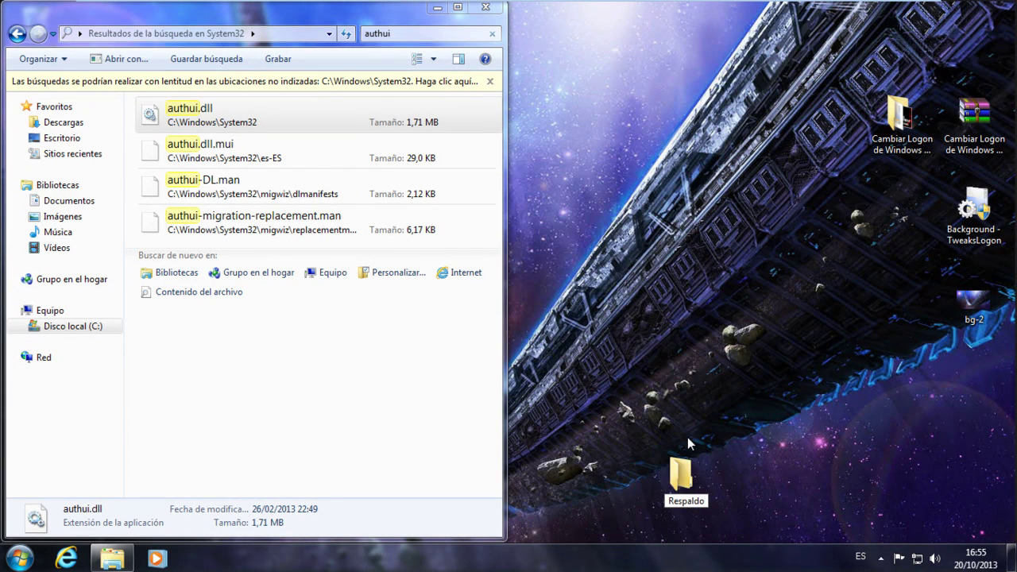
key("Return")
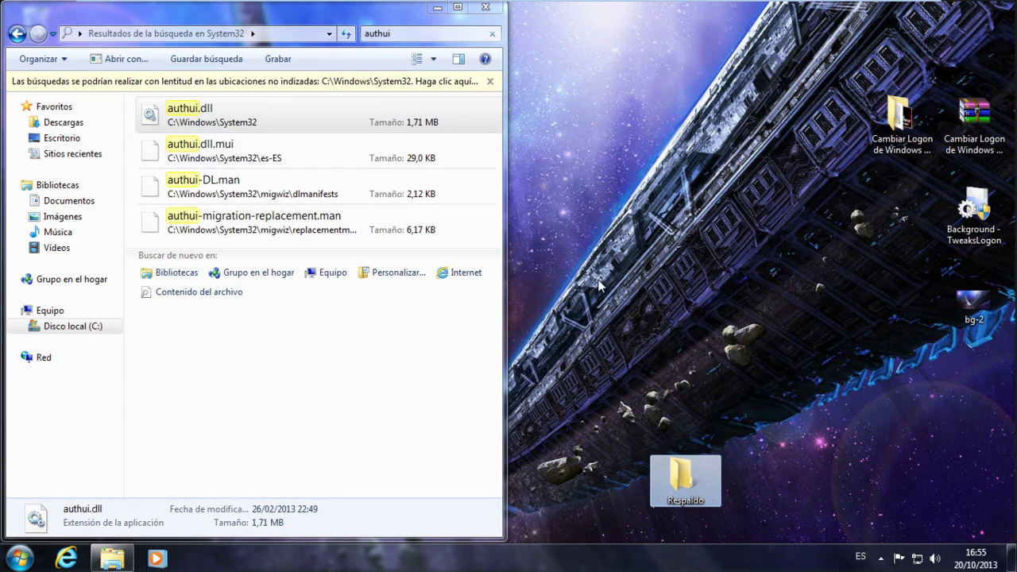
left_click_drag(256, 111, 678, 470)
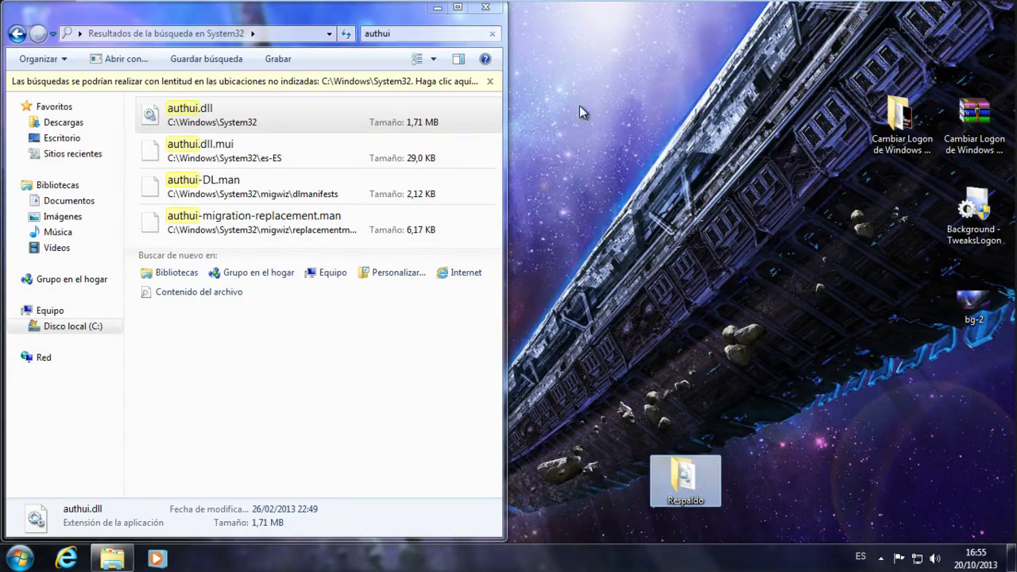
left_click(490, 34)
Clear the authui search and snap the Cambiar Logon pack folder beside System32
left_click(490, 34)
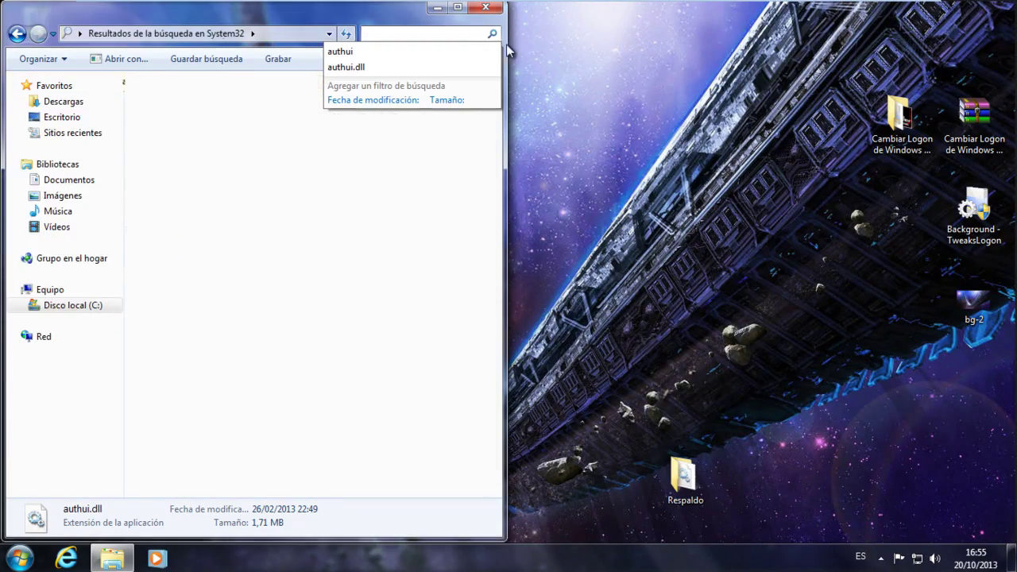
left_click(904, 119)
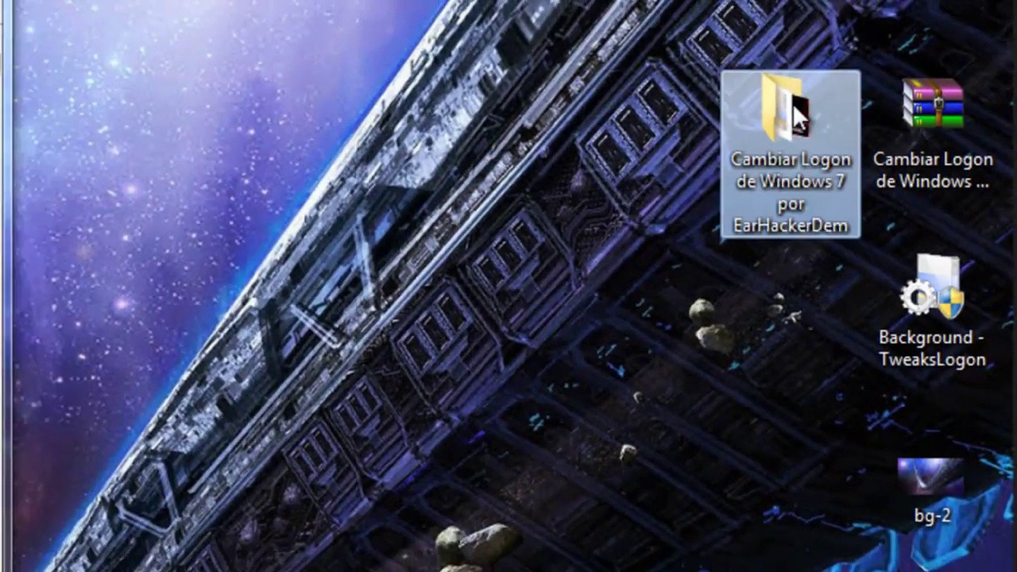
double_click(795, 115)
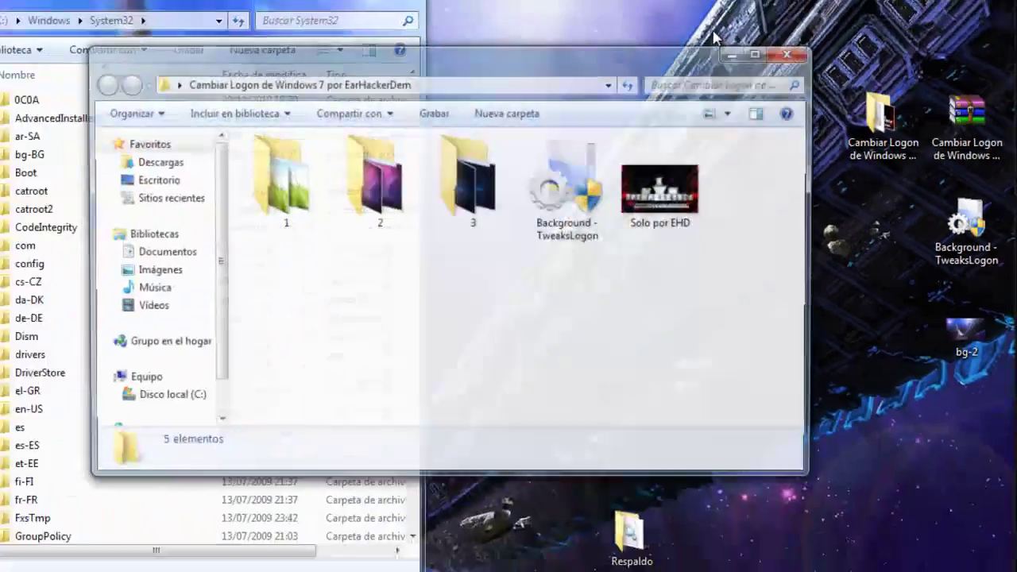
key("super+Right")
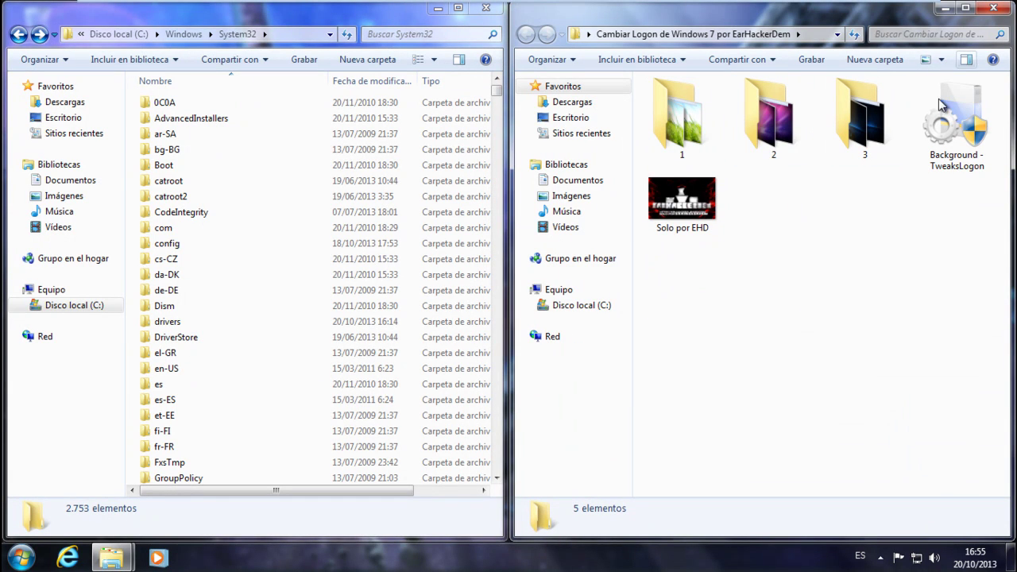
Open the pack's folder 1, then its x32 folder
double_click(702, 144)
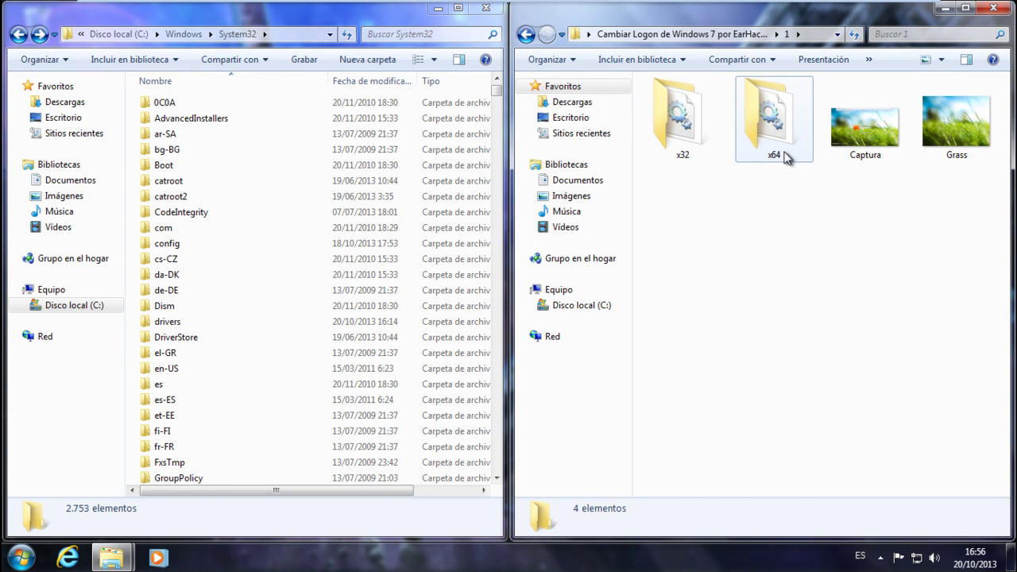
left_click(778, 151)
double_click(710, 144)
Copy the x32 authui.dll into System32, replacing the existing file with administrator permission
left_click_drag(694, 107, 132, 256)
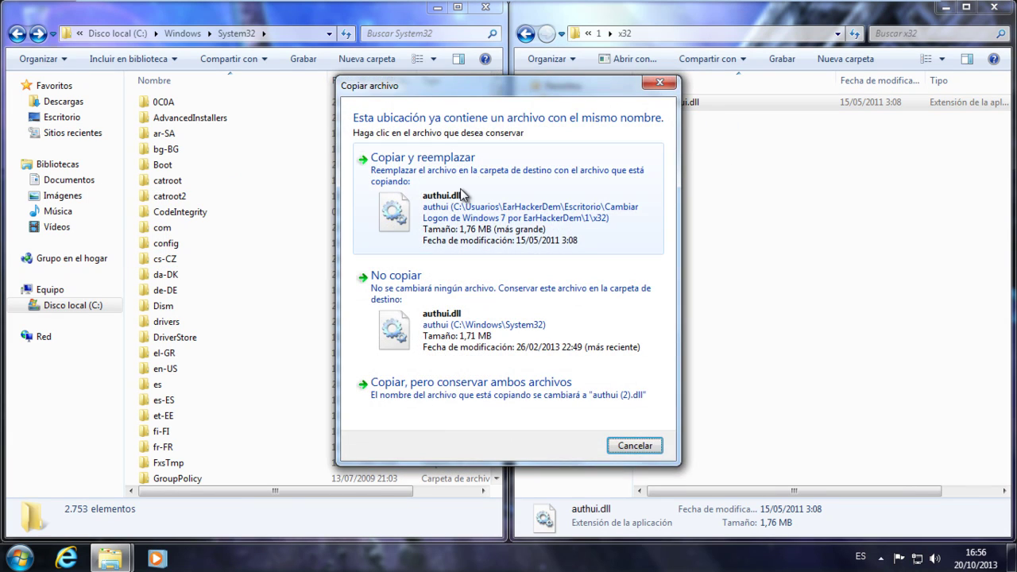
left_click(460, 189)
left_click(481, 341)
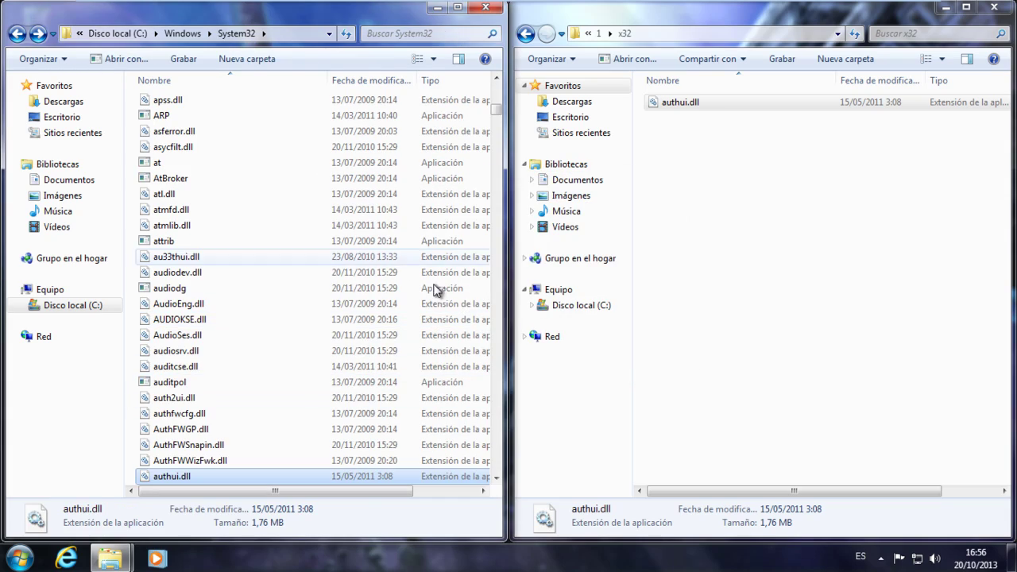
Start renaming the new 1,76 MB authui.dll in System32 to authui1.dll
scroll(295, 402, "down", 1)
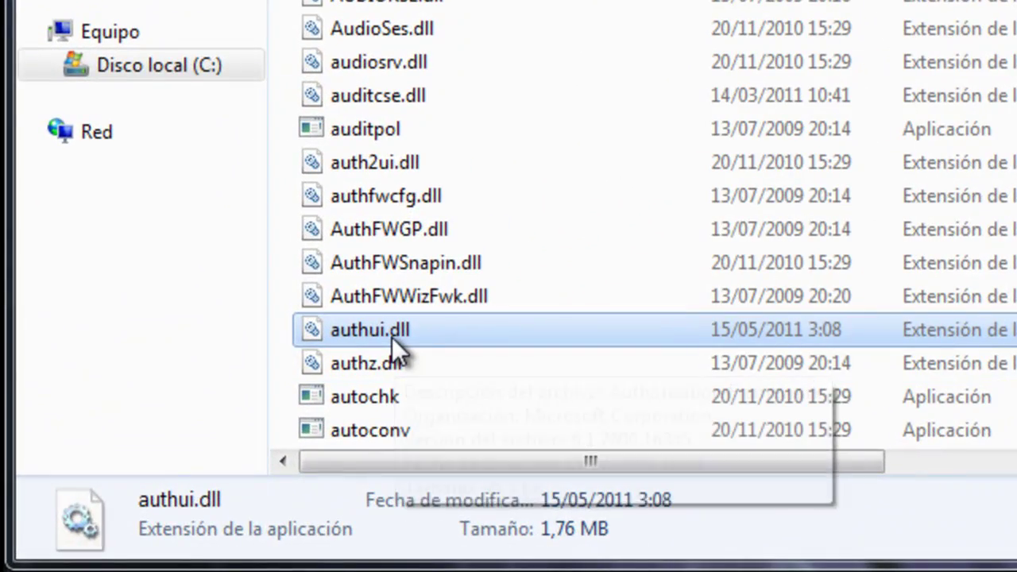
right_click(191, 428)
left_click(475, 270)
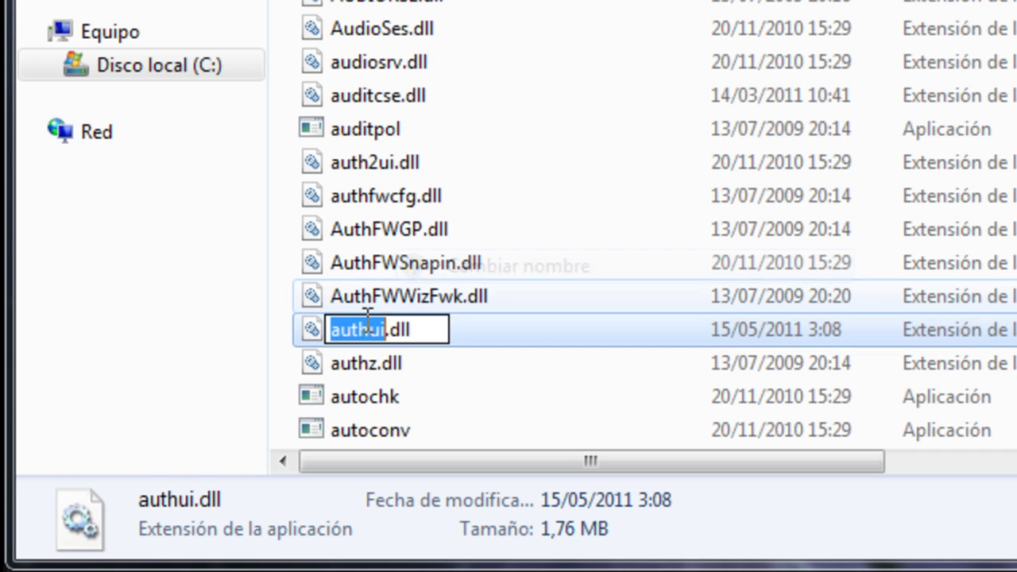
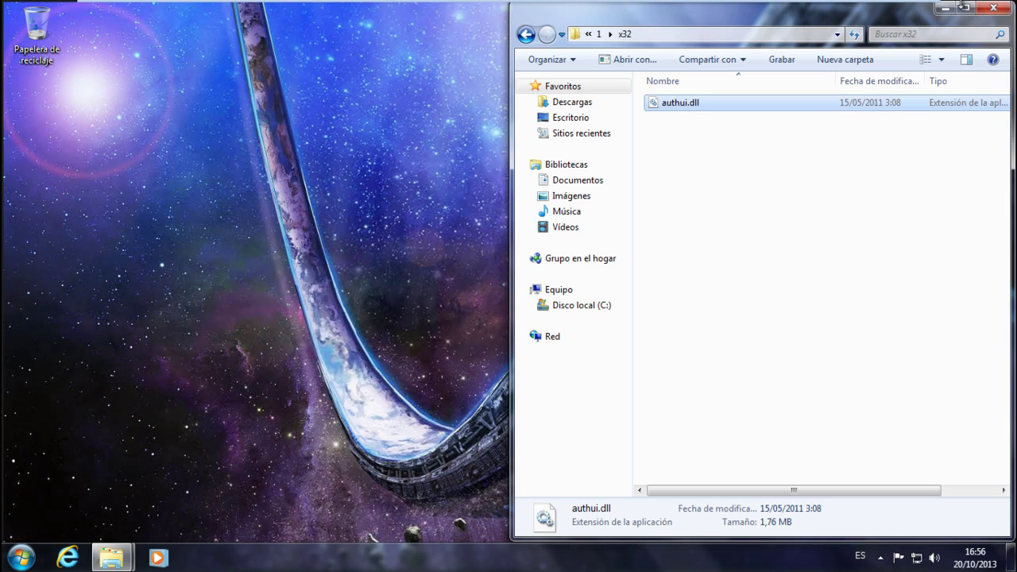
Close the System32 and x32 folder windows, leaving only the desktop
left_click(993, 7)
left_click_drag(656, 216, 636, 398)
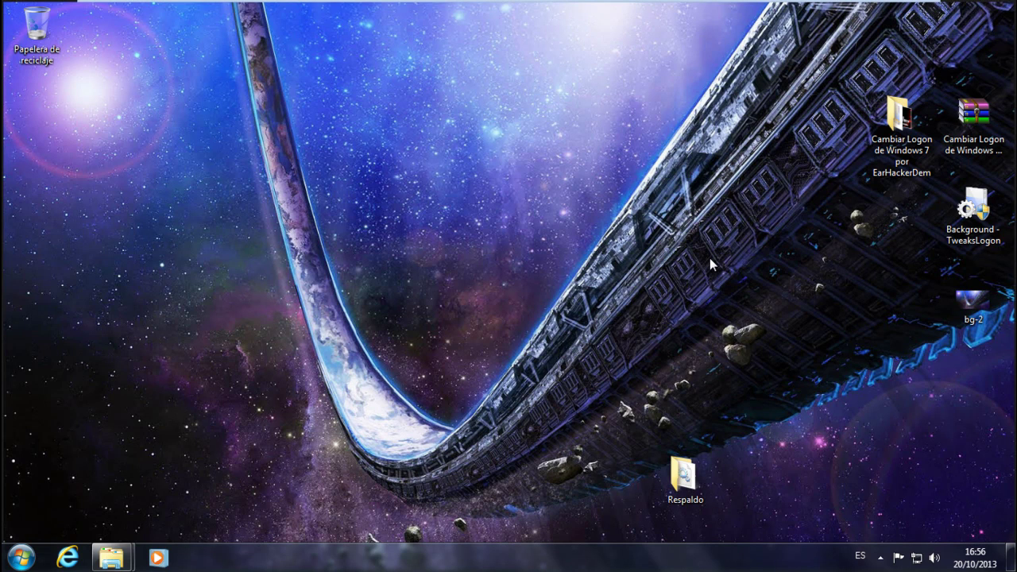
key("ctrl+alt+Delete")
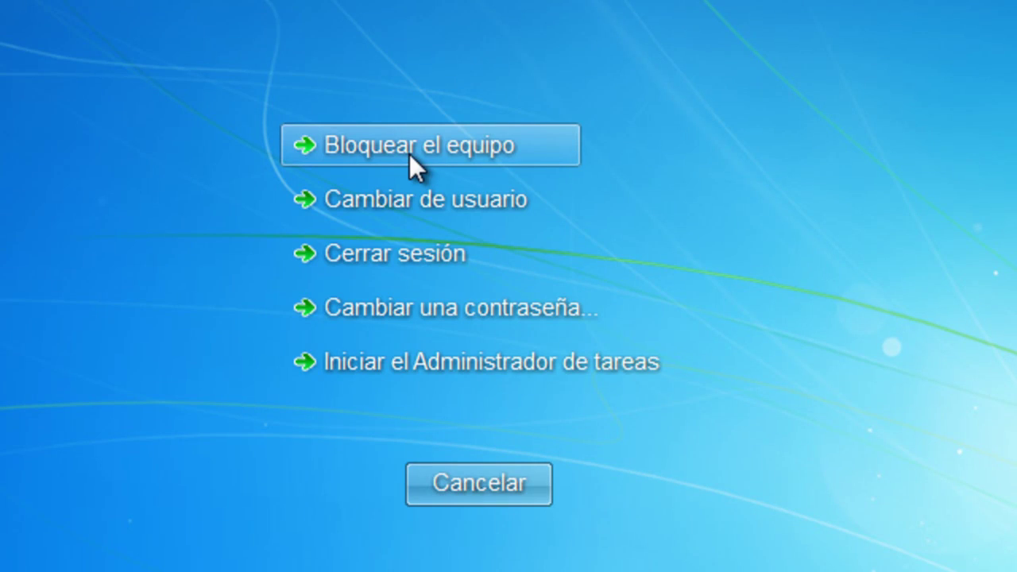
left_click(409, 153)
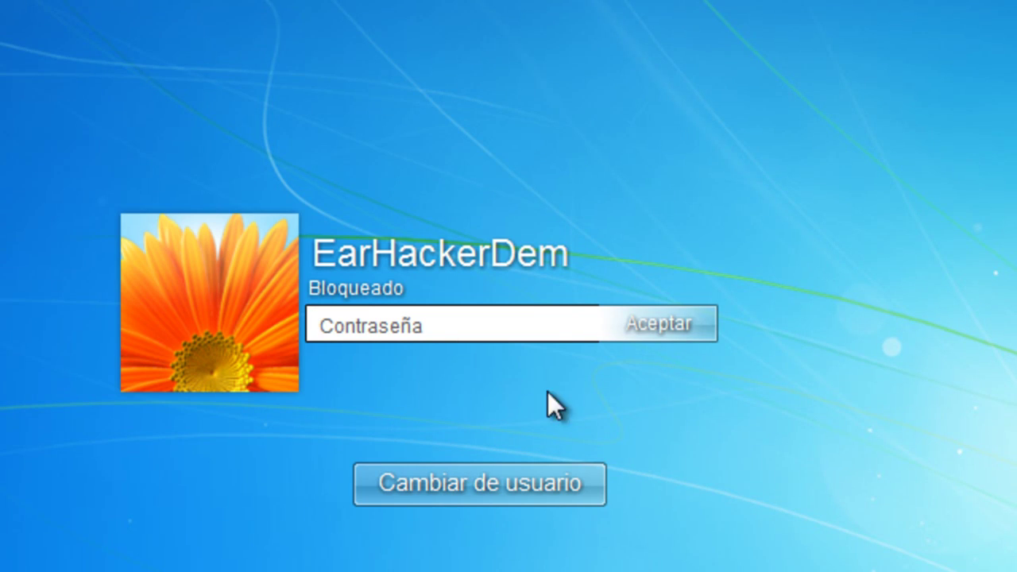
type("••")
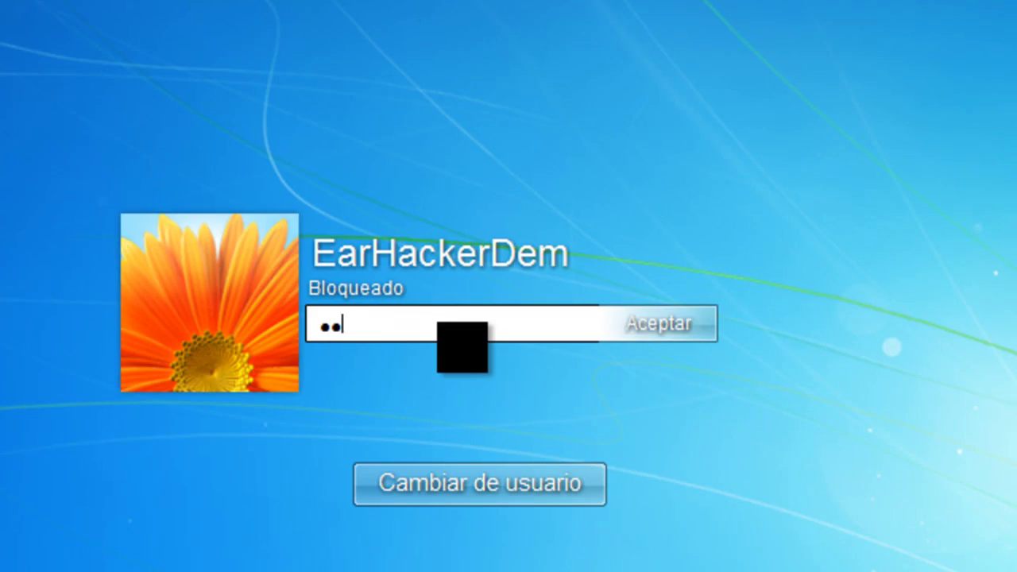
type("••••••••")
key("Return")
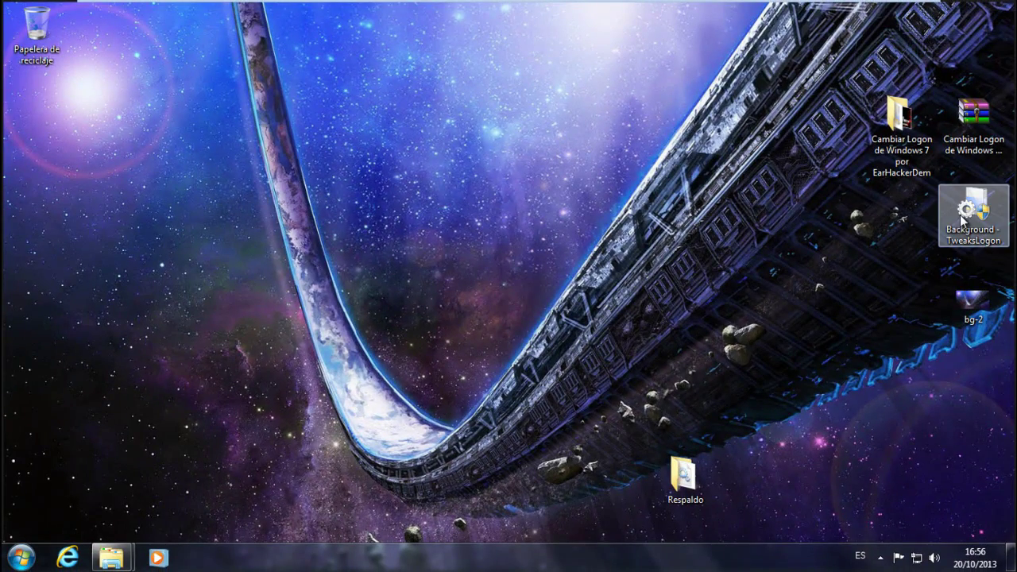
Launch Background - TweaksLogon from the Cambiar Logon folder and allow it through UAC
double_click(900, 115)
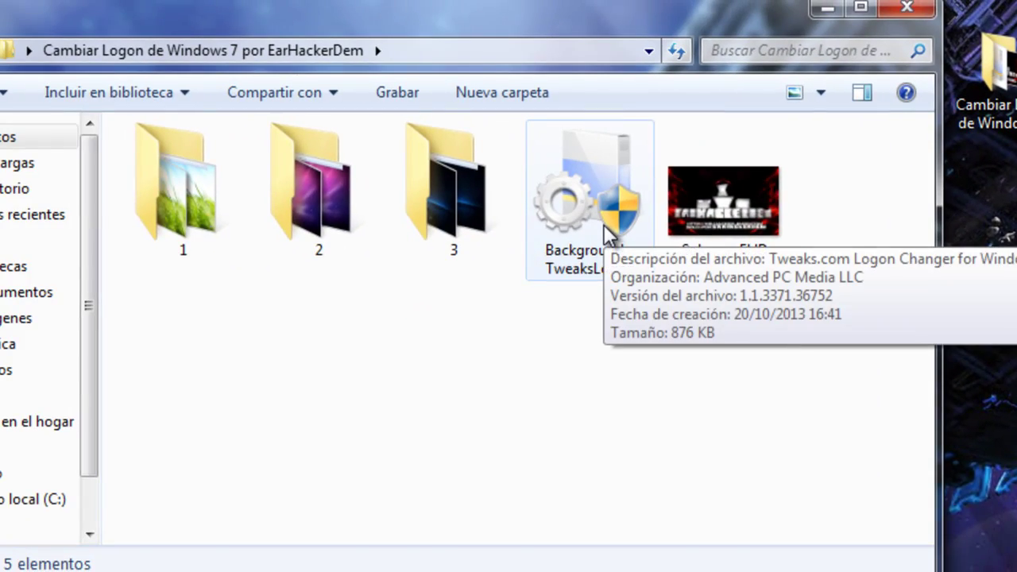
double_click(604, 224)
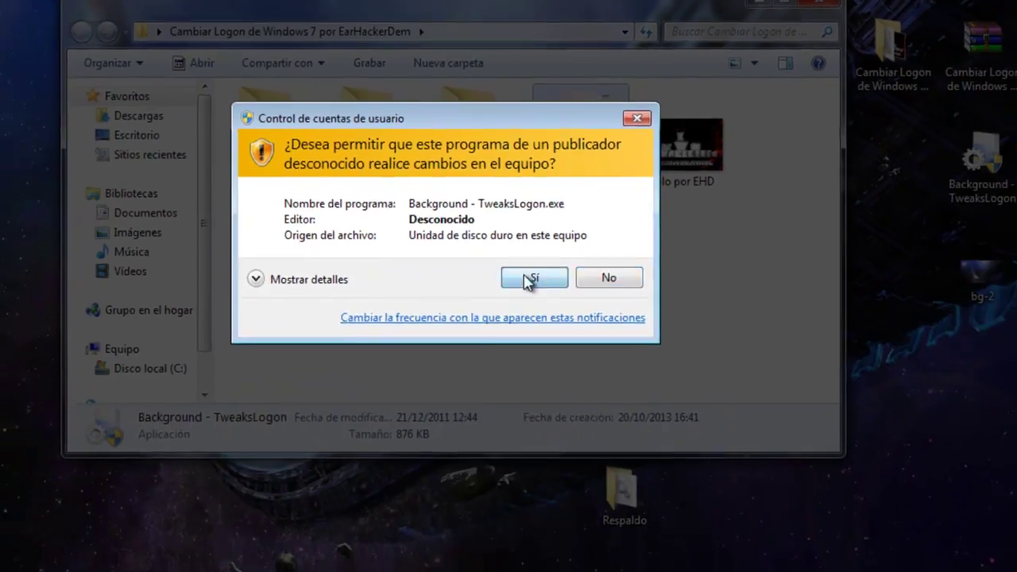
left_click(531, 278)
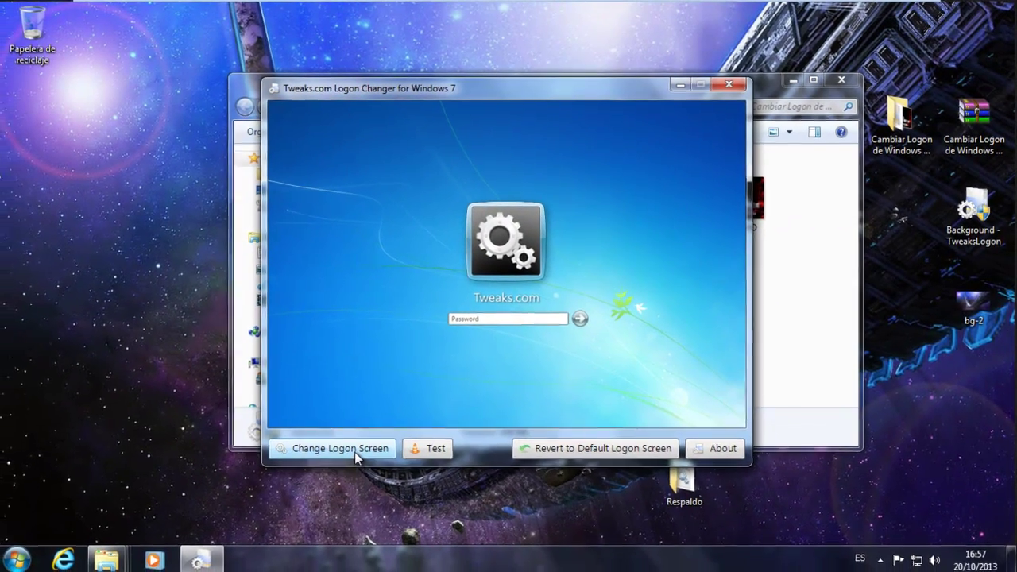
Set the Grass image from folder 1 as the logon background, accepting the resized copy
left_click(357, 447)
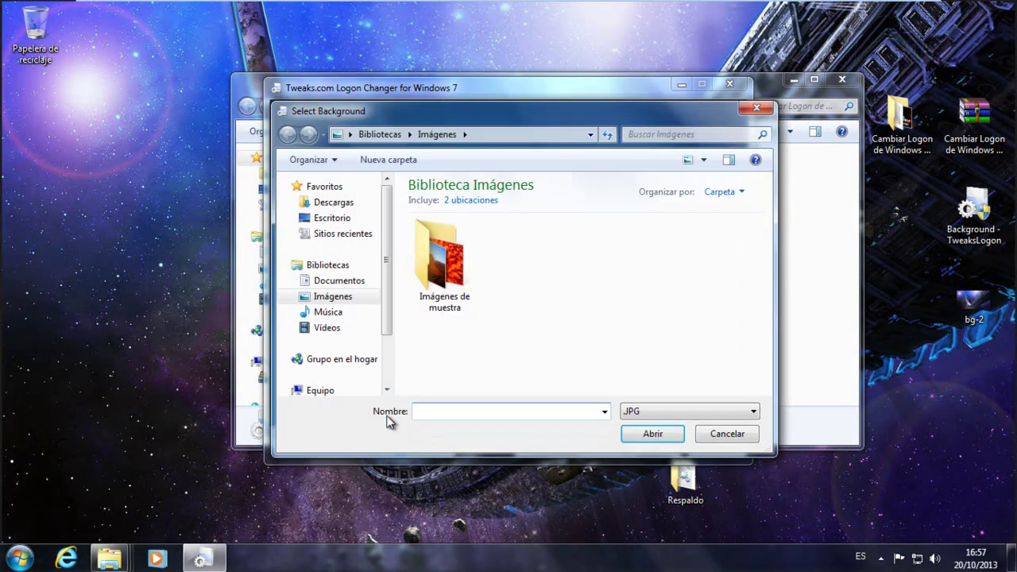
left_click(364, 218)
scroll(581, 254, "down", 3)
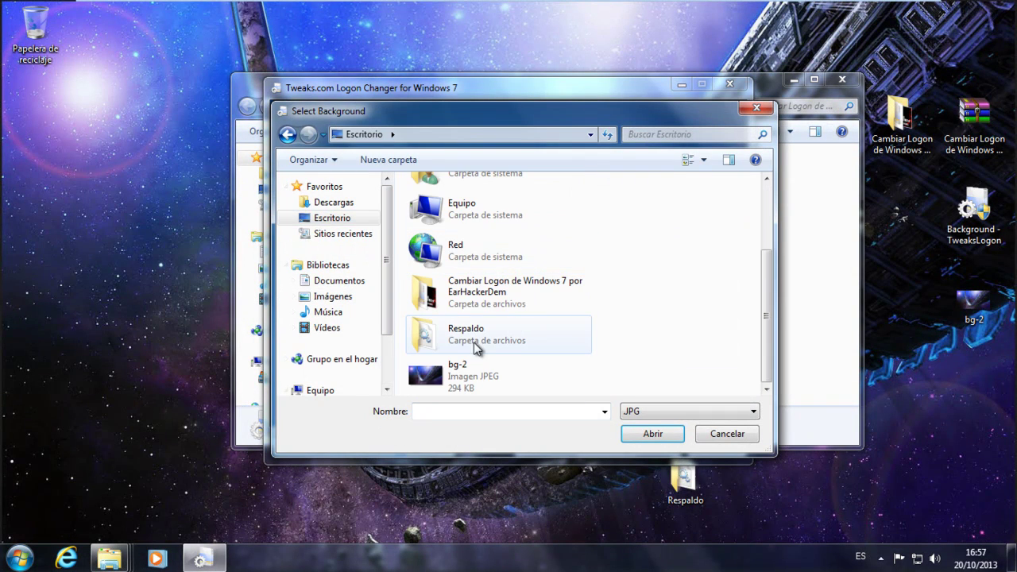
double_click(477, 291)
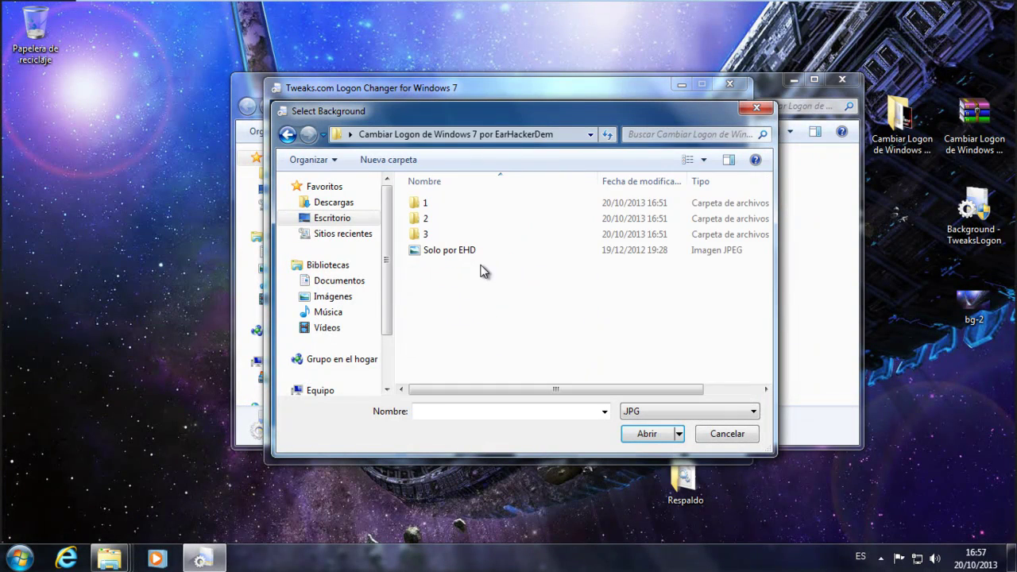
double_click(469, 206)
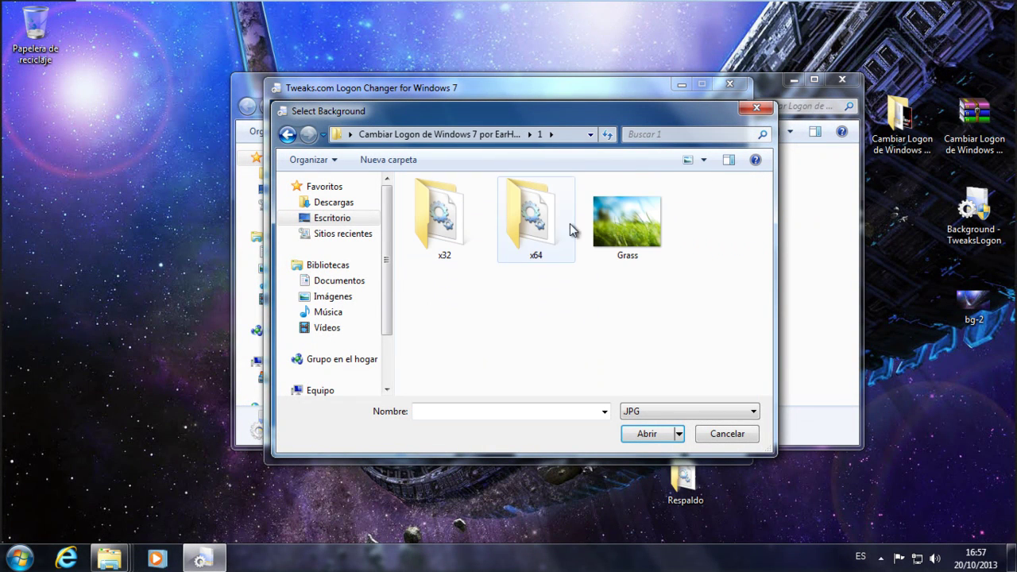
left_click(609, 229)
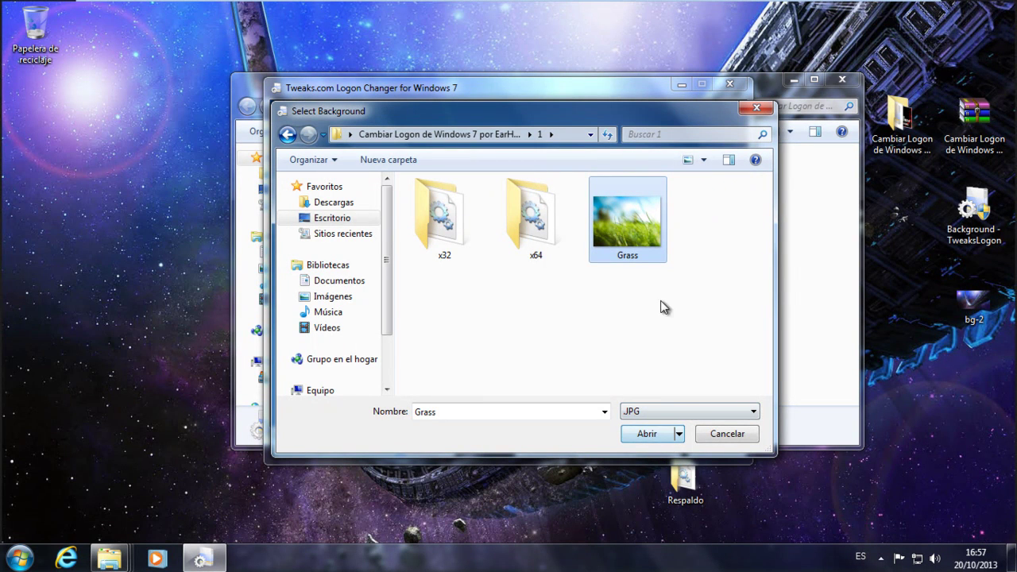
left_click(656, 439)
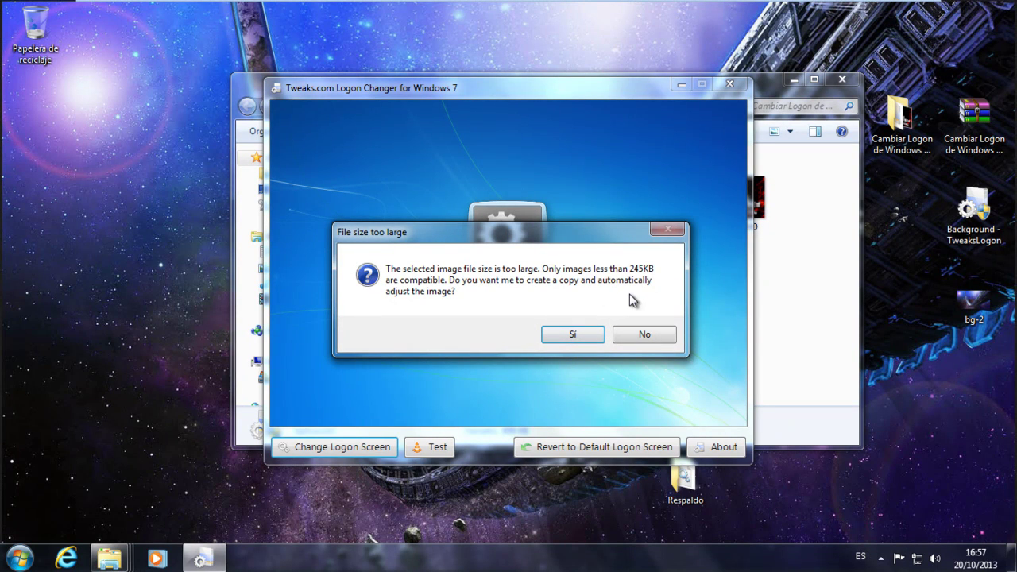
left_click(566, 337)
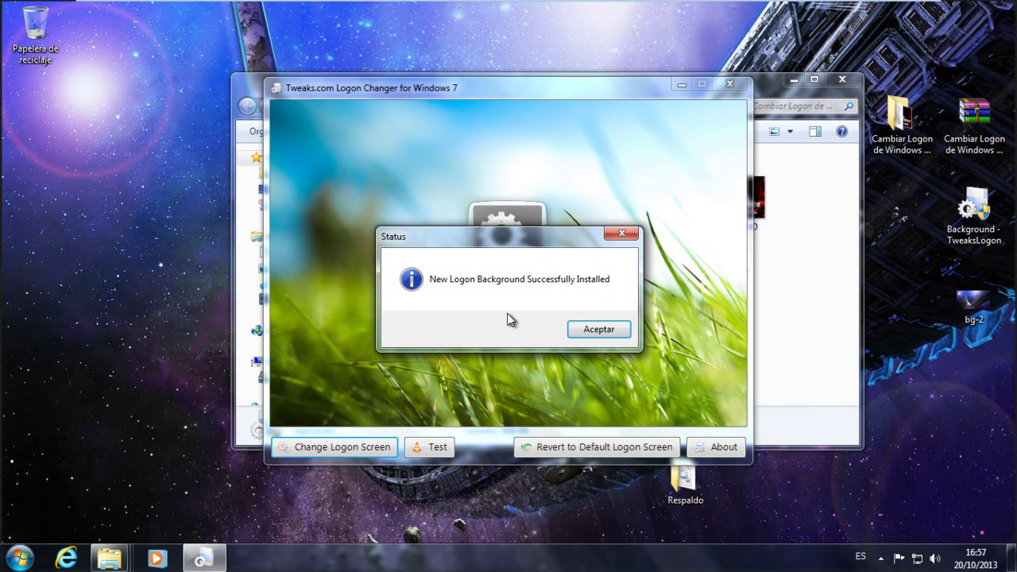
left_click(598, 331)
Lock the PC with Bloquear el equipo, view the grass background, then unlock with the account password
key("super+l")
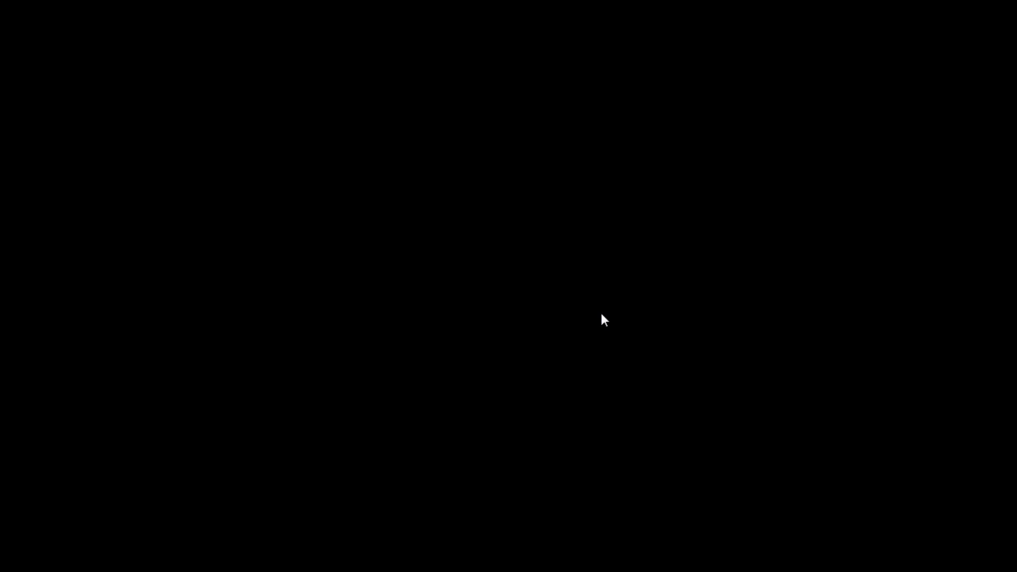
key("ctrl+alt+Delete")
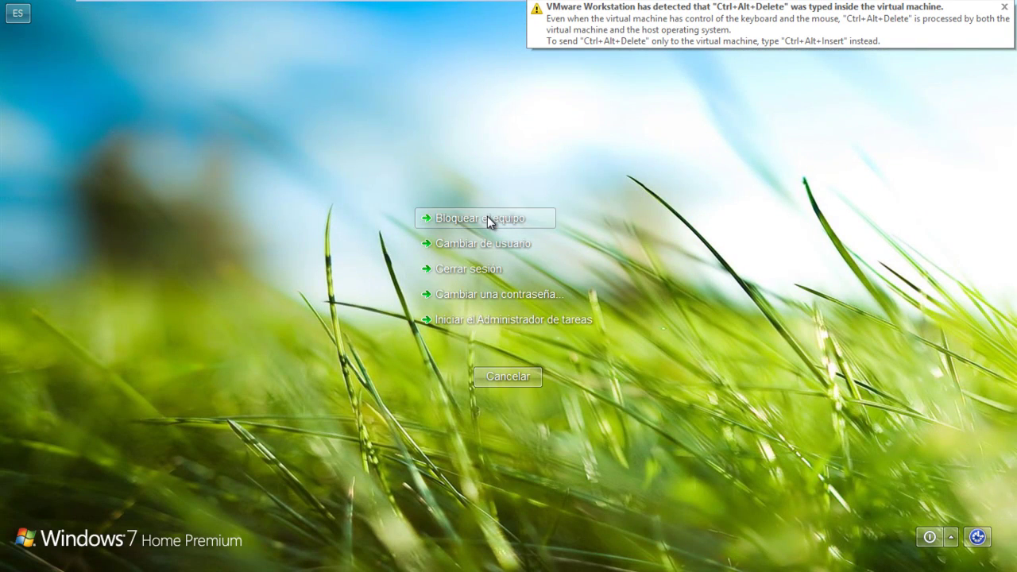
left_click(488, 219)
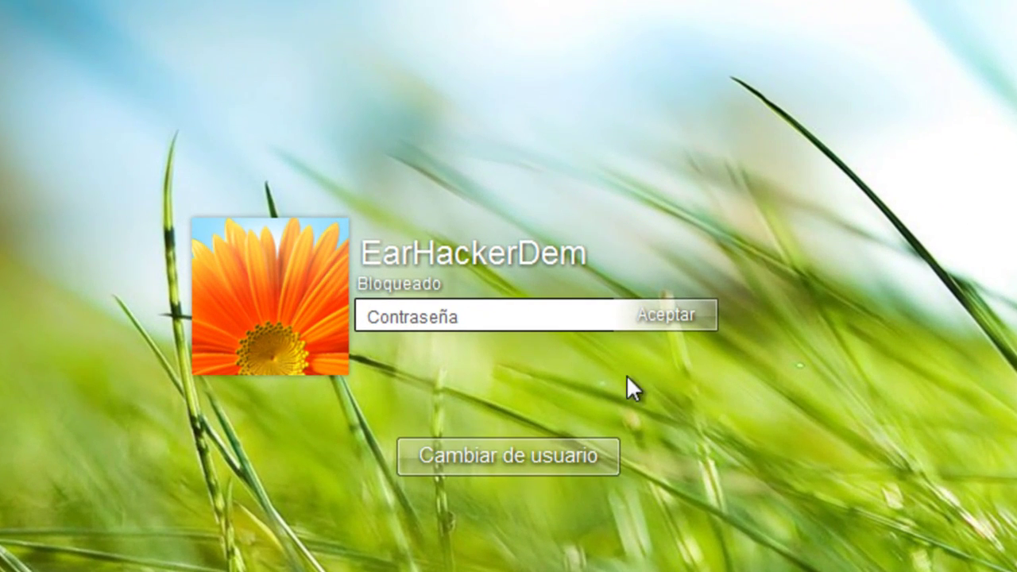
type("123")
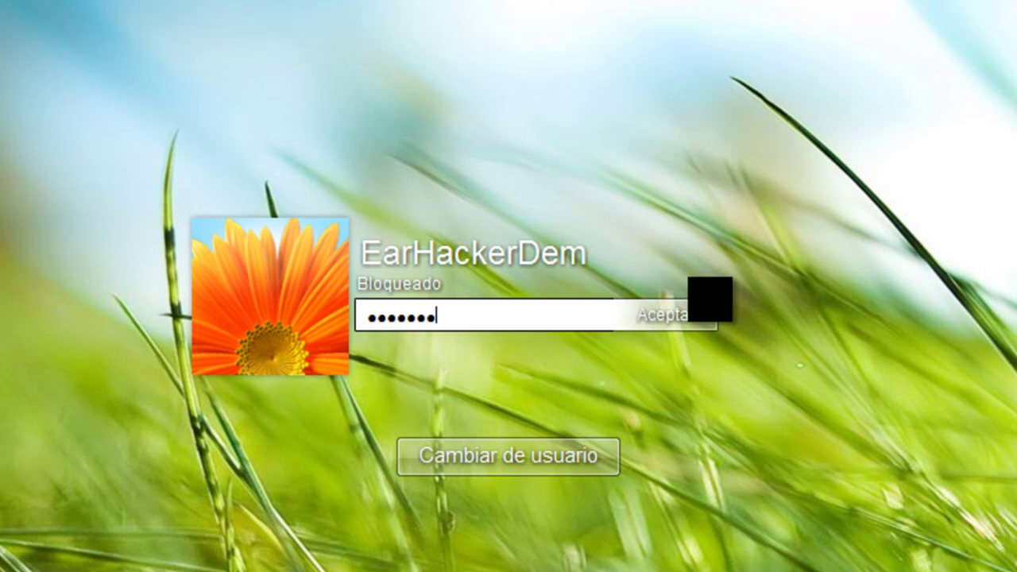
key("Return")
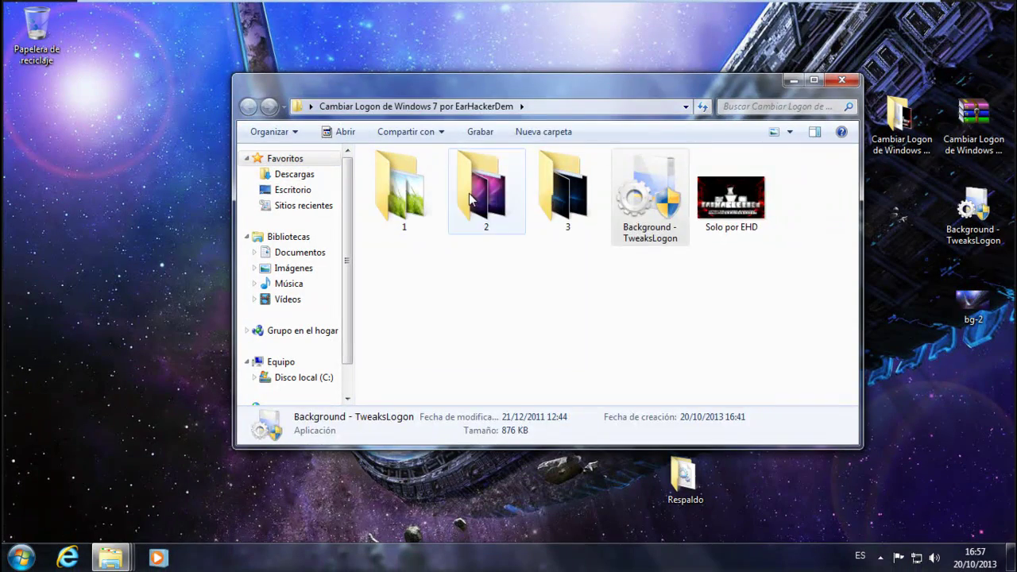
Open folder 2's x32 folder holding authui.dll and dock it to the right half
double_click(459, 202)
double_click(390, 191)
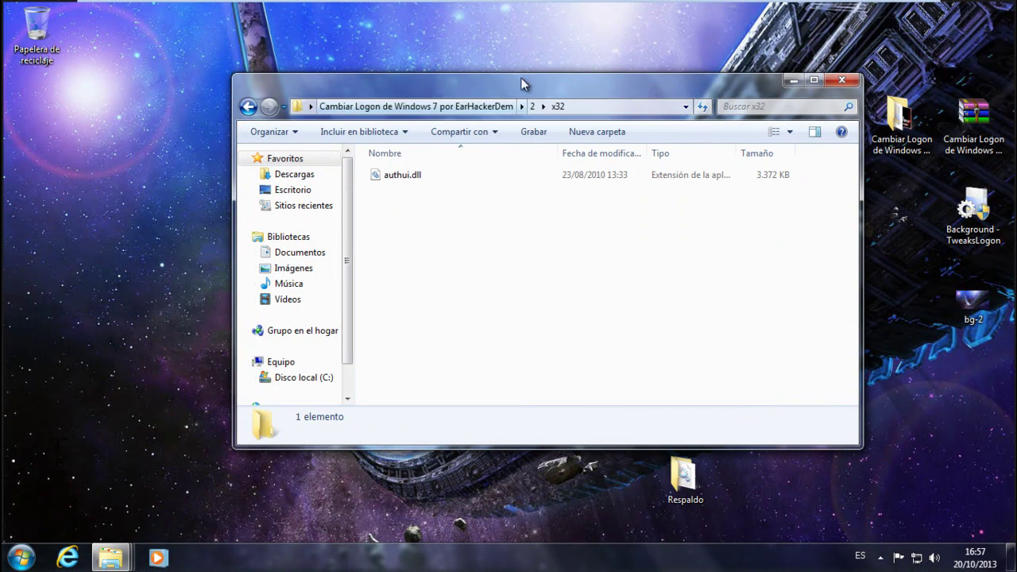
left_click_drag(593, 80, 593, 90)
key("super+Right")
key("super")
left_click(377, 179)
Open a Computer window docked left and browse to C:\Windows\System32
key("super+e")
key("super+Left")
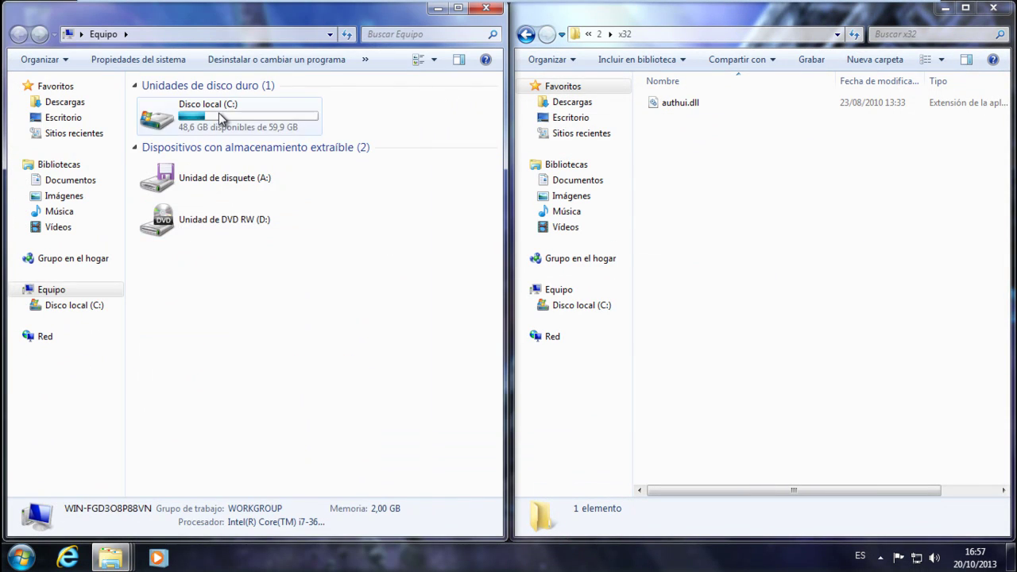
double_click(218, 113)
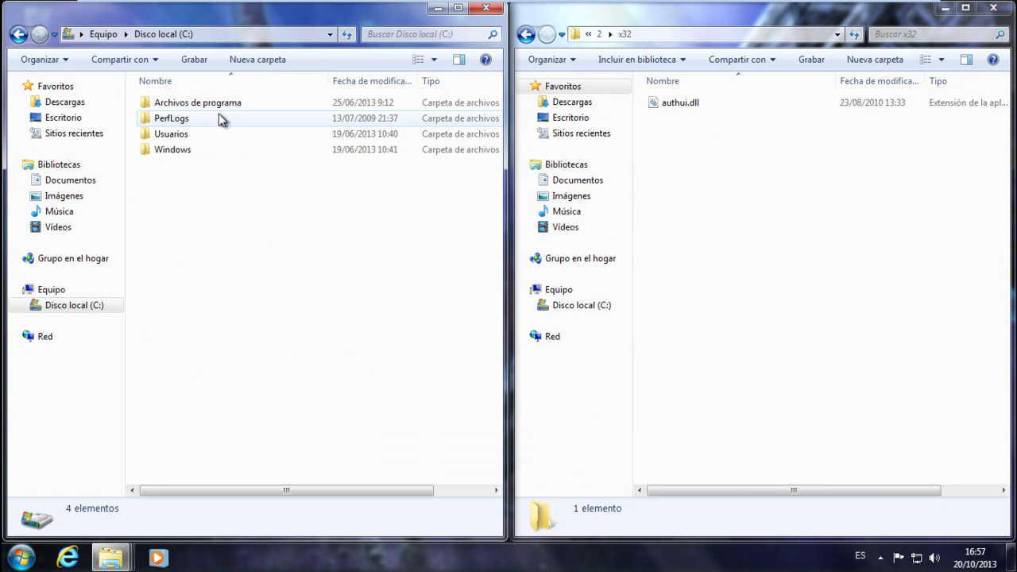
double_click(187, 145)
key("s")
left_click(181, 258)
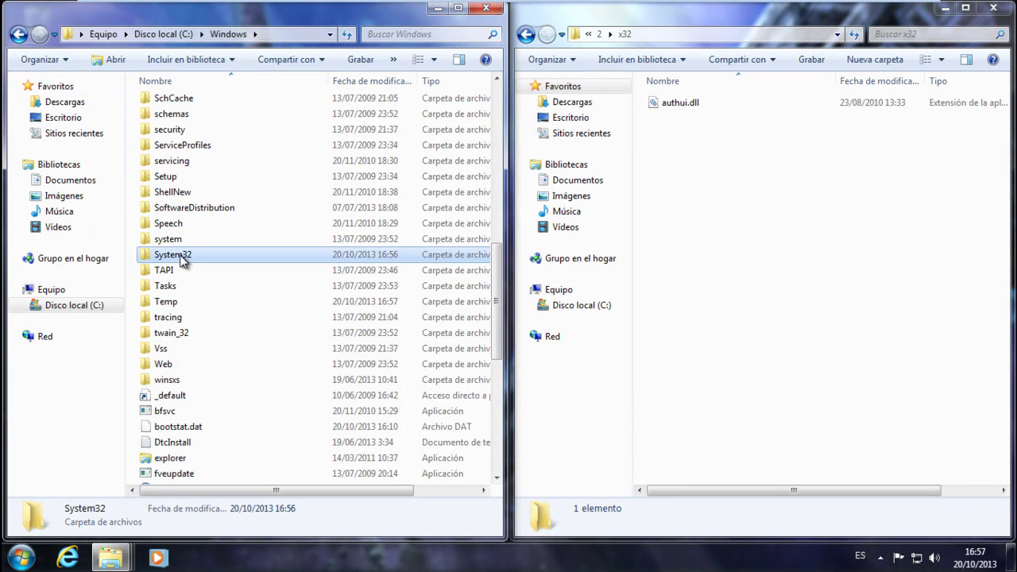
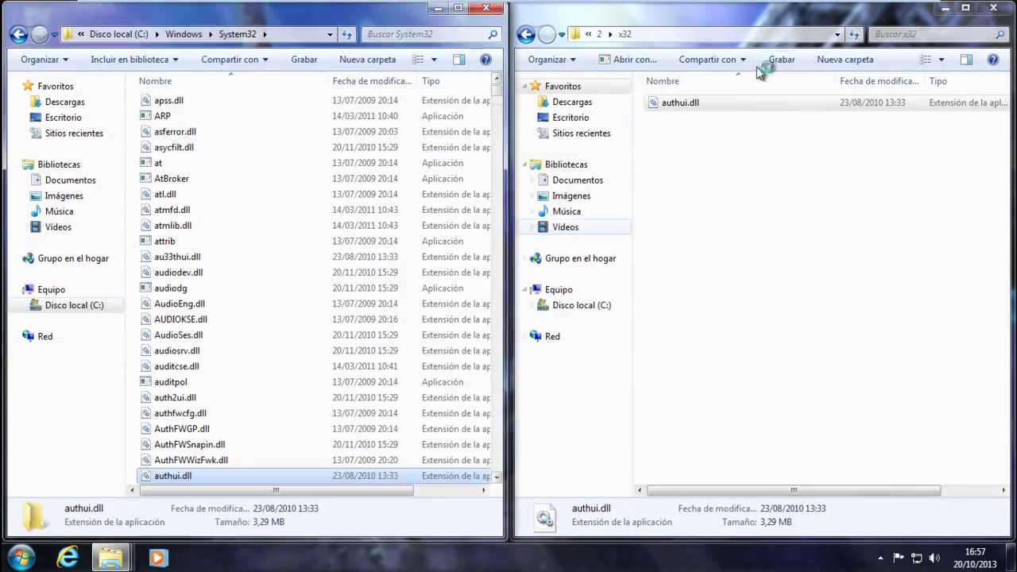
Minimize the x32 and System32 folder windows so the desktop is visible
left_click(945, 11)
left_click(438, 8)
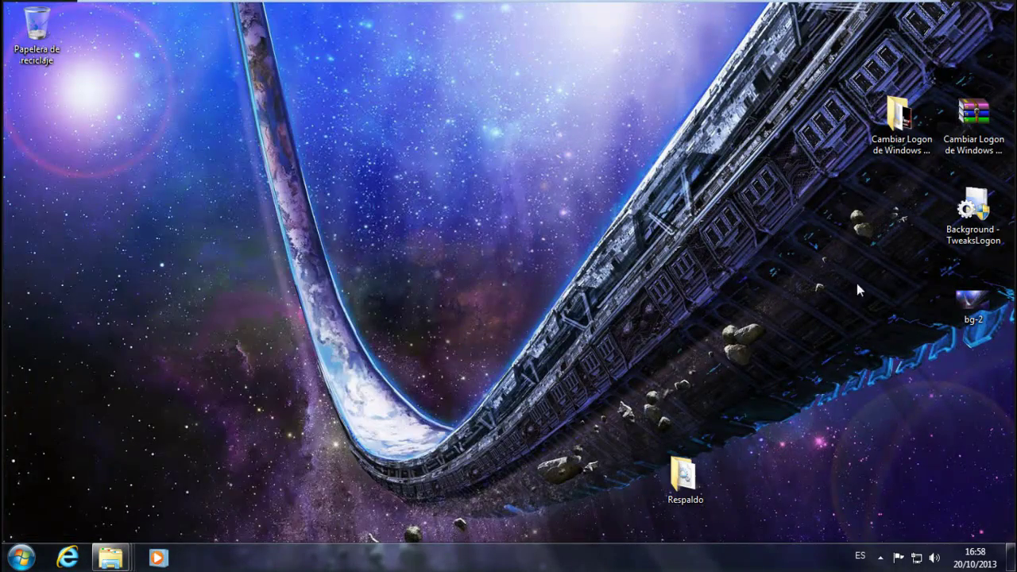
Launch Background - TweaksLogon from the logon changer folder with administrator rights
double_click(893, 143)
double_click(673, 240)
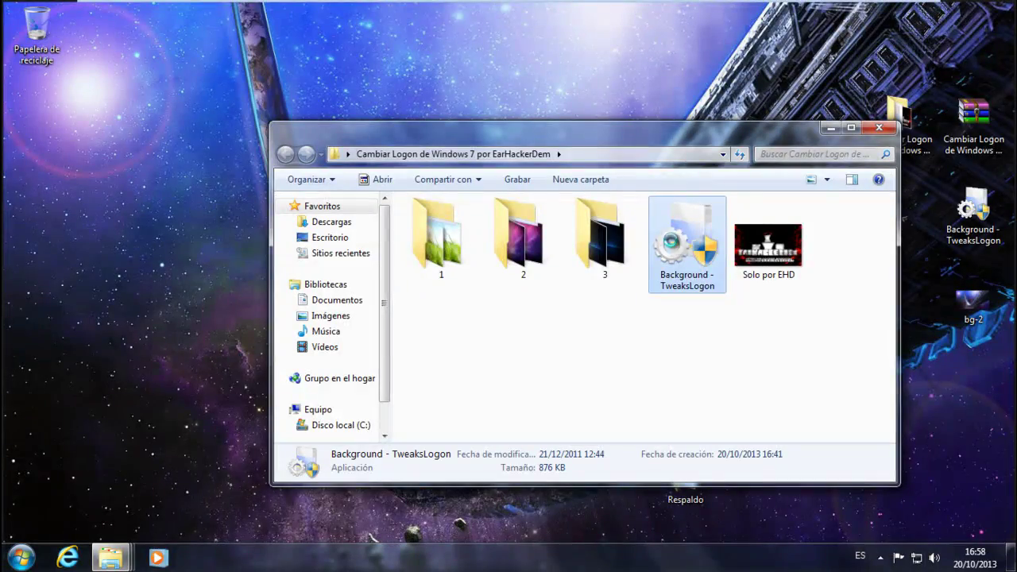
left_click(650, 343)
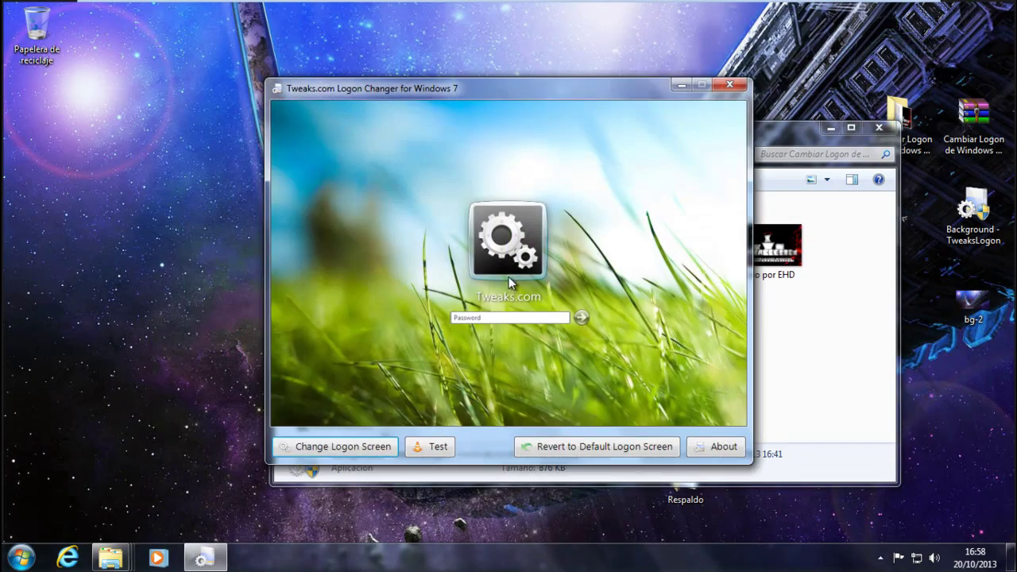
Install img1 from Desktop\Cambiar Logon\2 as the logon background, accepting the resized copy
left_click(328, 452)
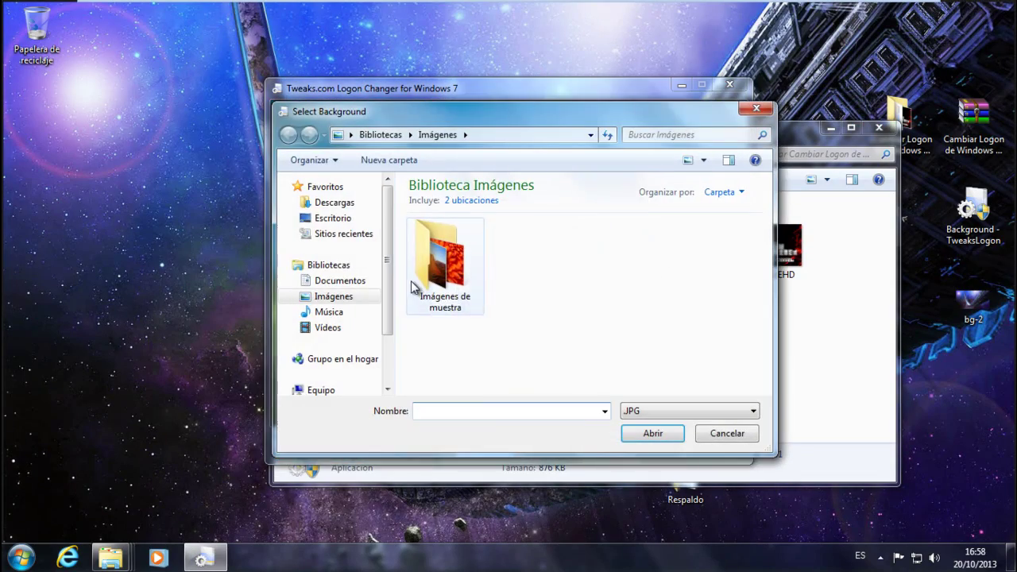
left_click(332, 218)
scroll(586, 318, "down", 3)
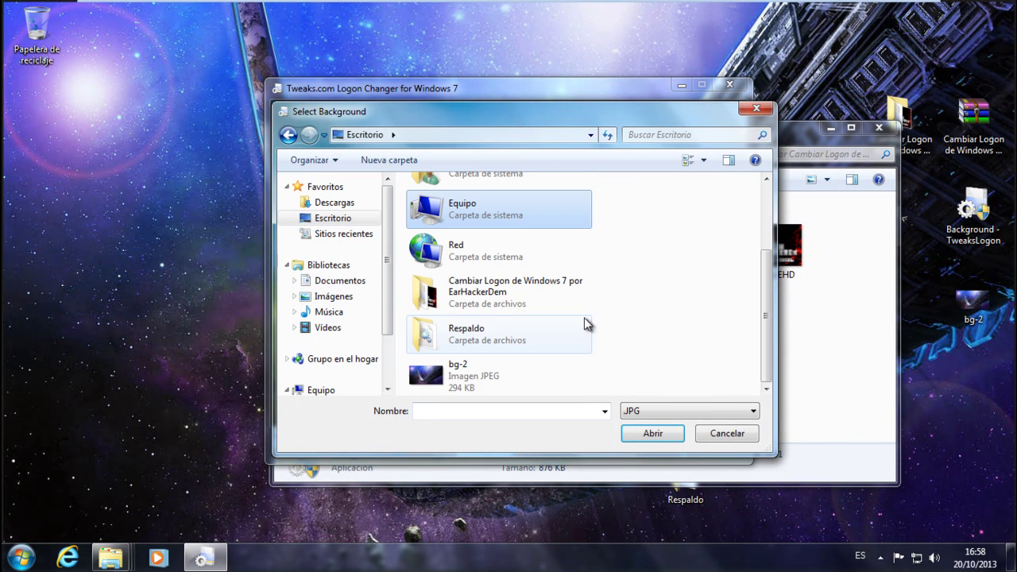
left_click(500, 300)
double_click(499, 300)
double_click(442, 221)
left_click(653, 253)
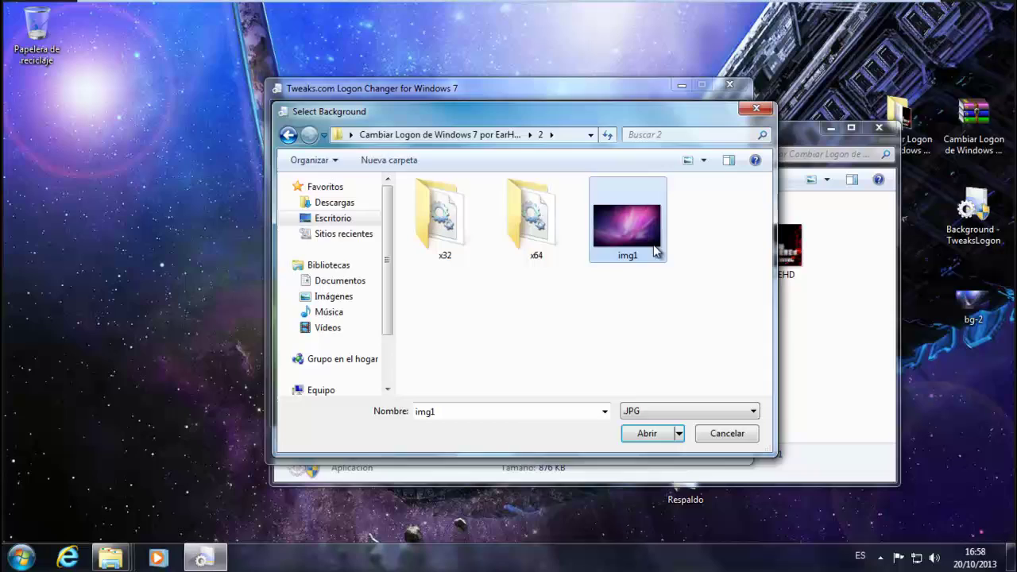
left_click(648, 433)
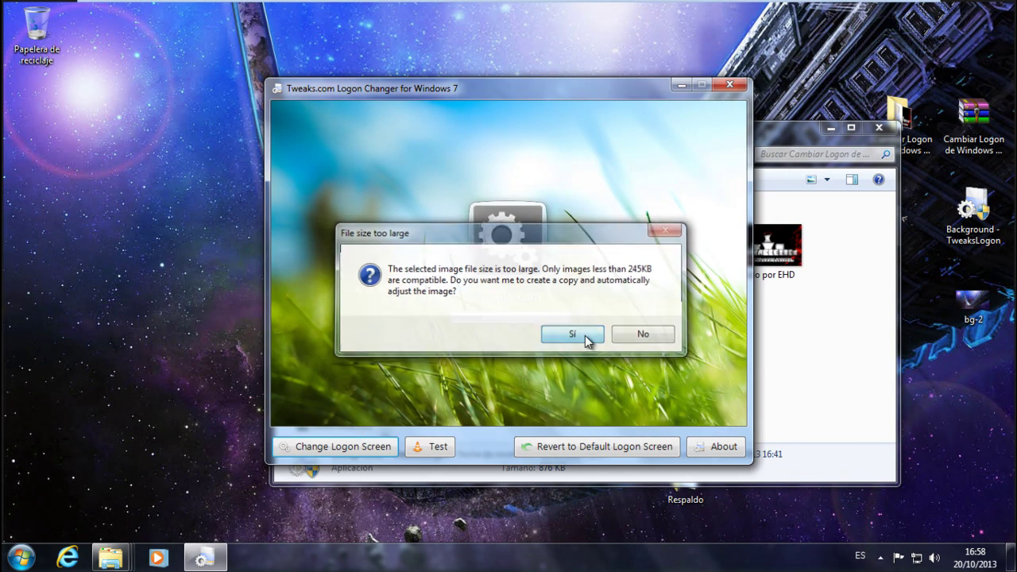
left_click(585, 340)
left_click(589, 332)
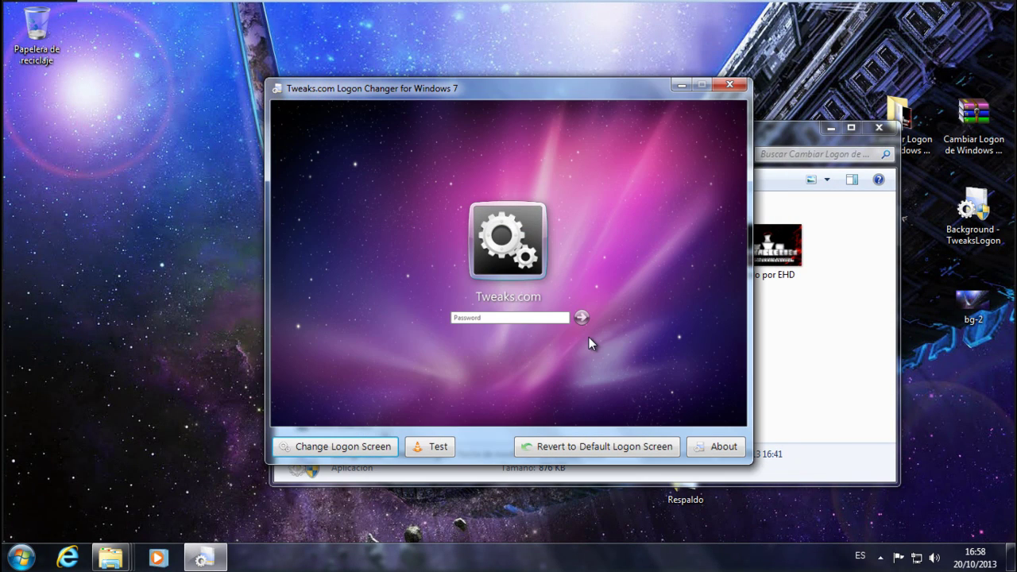
Bring up the Ctrl+Alt+Delete security screen and briefly view the Apagar shutdown options
key("ctrl+alt+Delete")
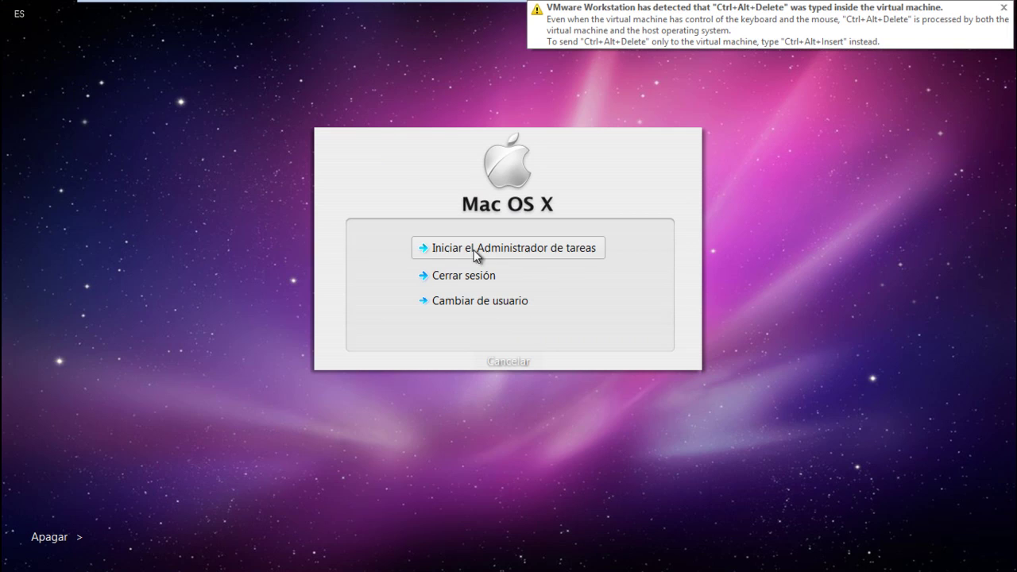
left_click(82, 538)
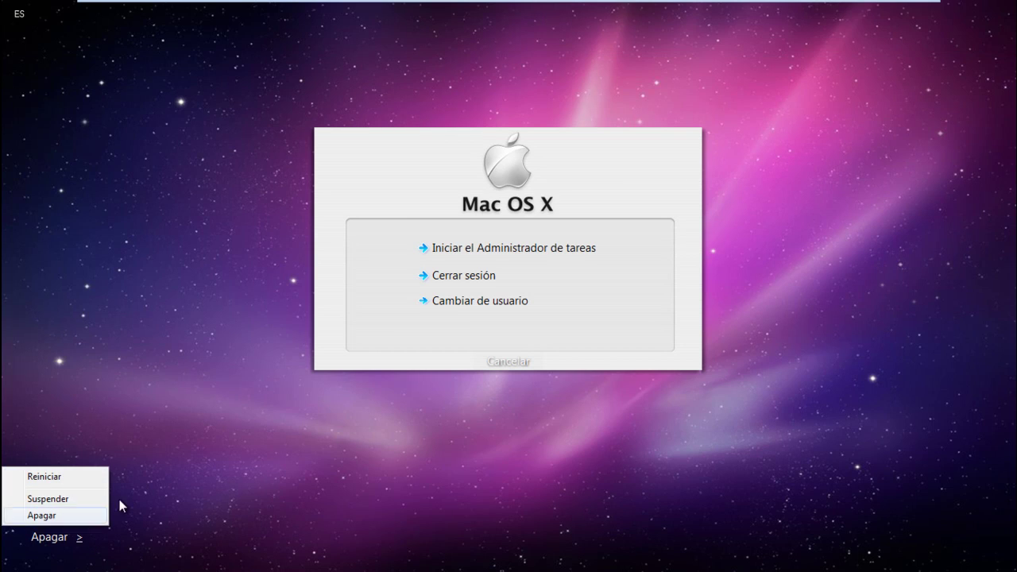
left_click(660, 341)
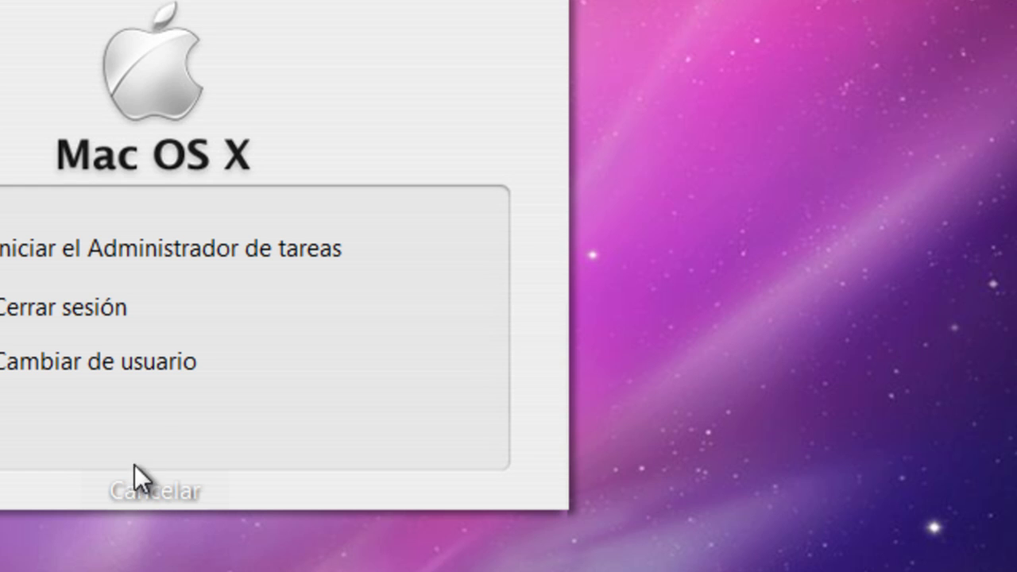
Switch user to see the Mac OS X-style logon, then sign back in with the password
left_click(103, 362)
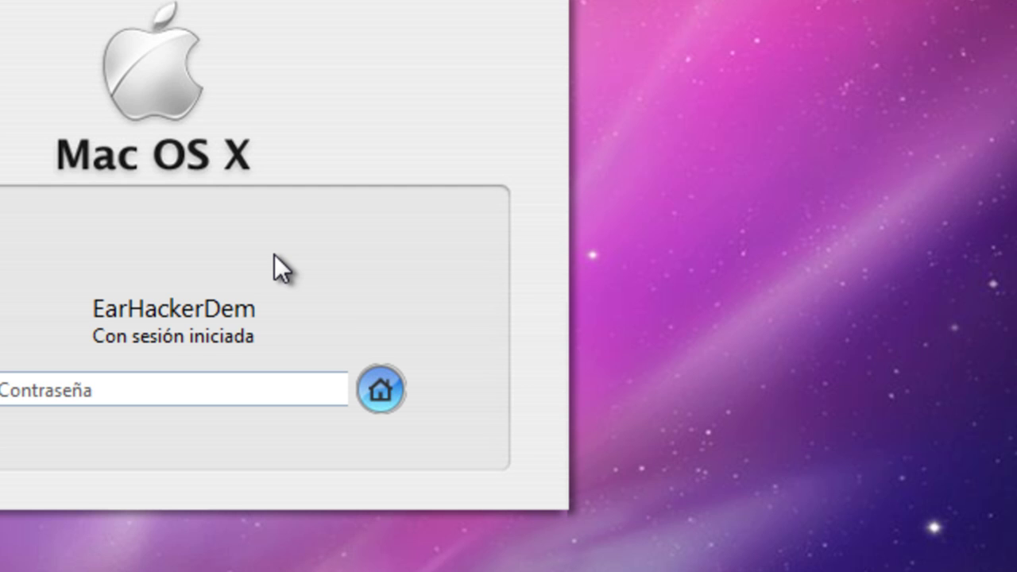
type("•")
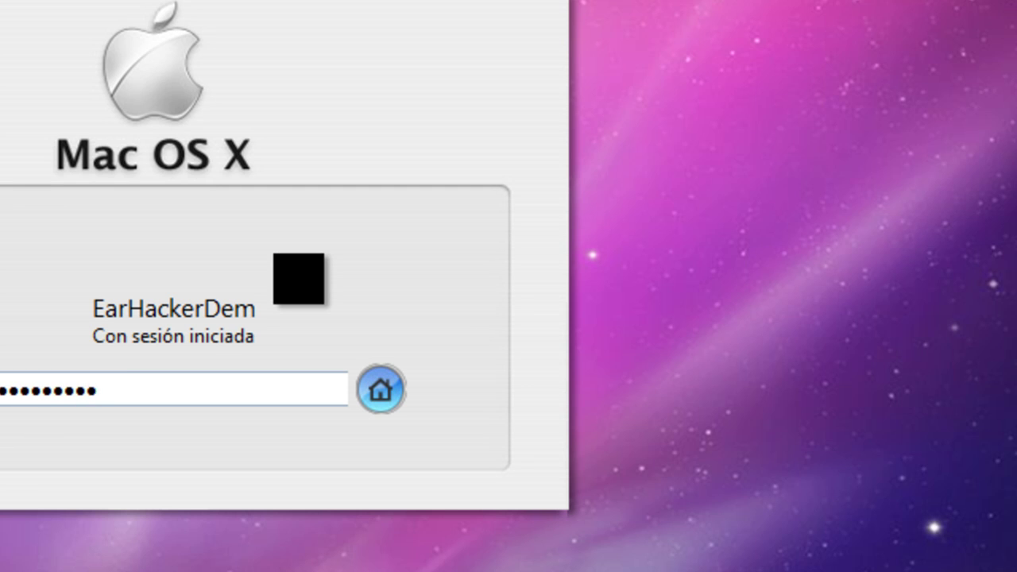
key("Return")
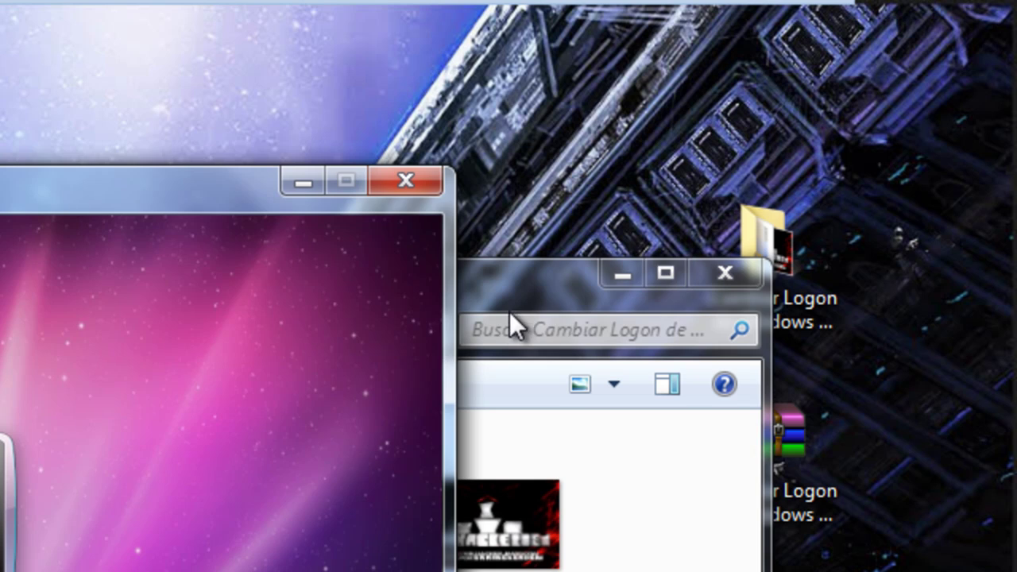
Close the front folder window and the Logon Changer window
left_click(510, 311)
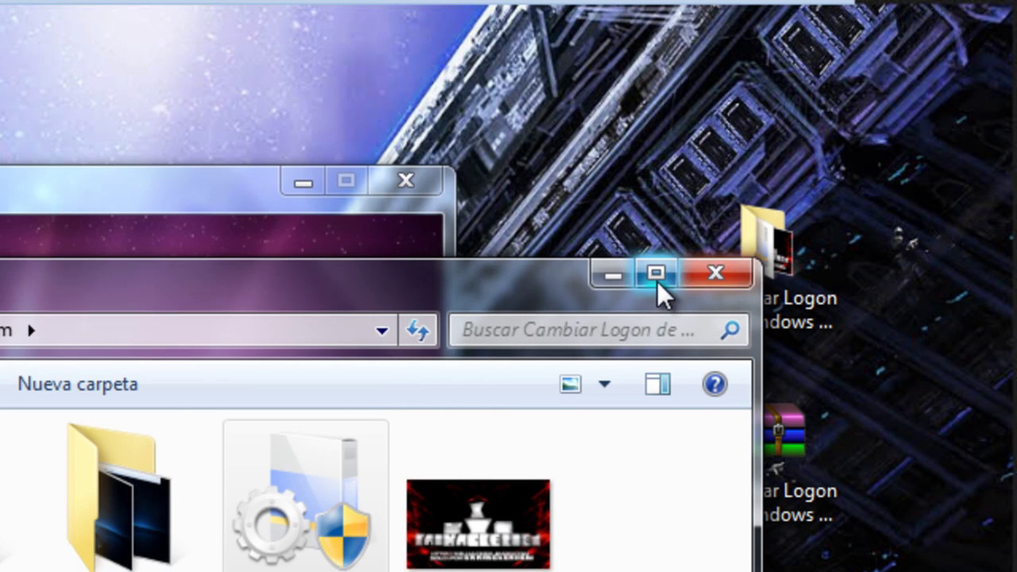
left_click(664, 273)
left_click(937, 29)
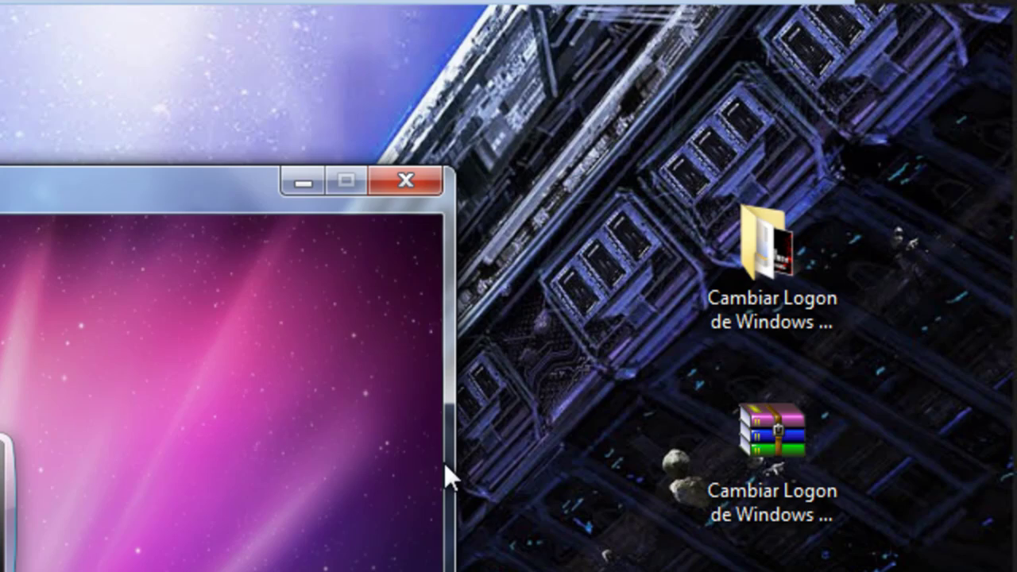
left_click(426, 191)
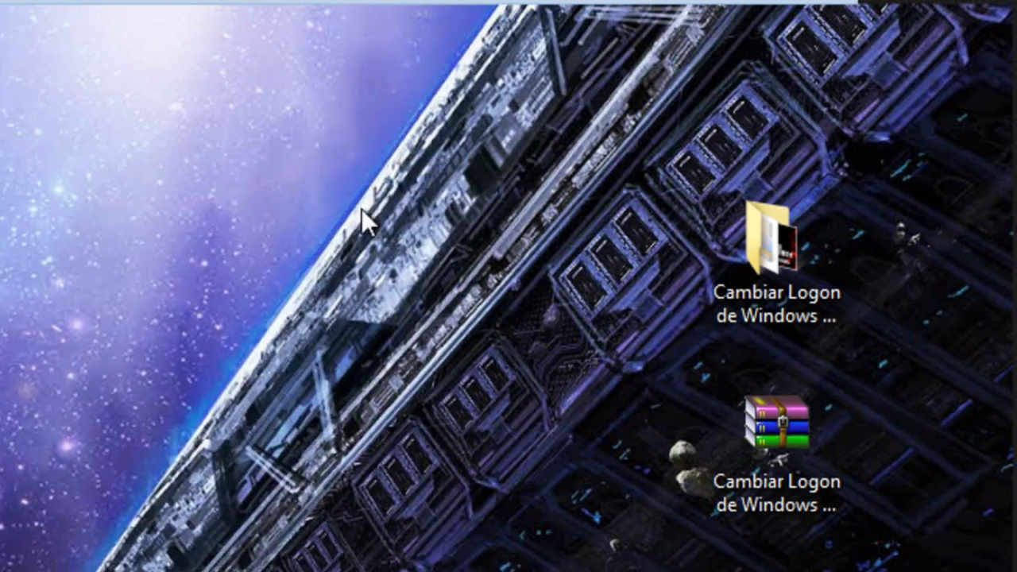
Close the System32 window and the first x32 folder window from the taskbar
key("super")
left_click(109, 560)
left_click(119, 493)
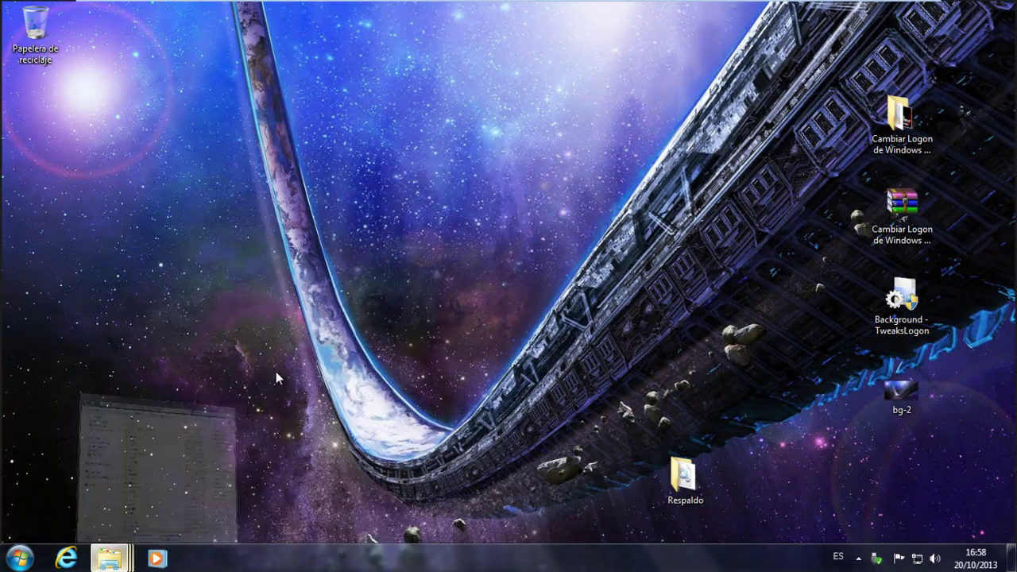
left_click(457, 8)
left_click(1003, 6)
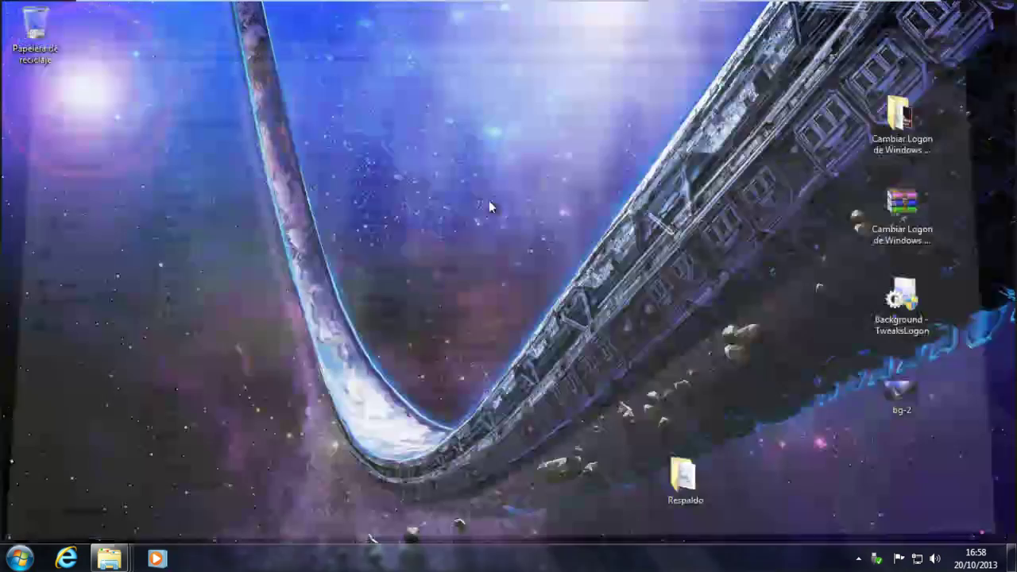
left_click(109, 560)
left_click(80, 482)
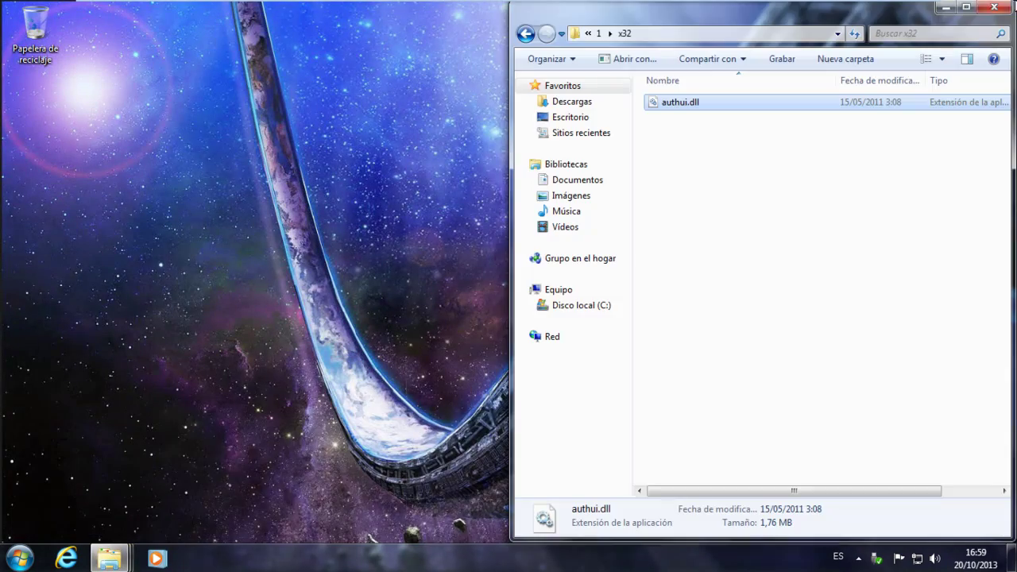
left_click(966, 7)
left_click(1002, 6)
Close the second x32 folder window and the remaining System32 window
left_click(109, 560)
left_click(95, 482)
left_click(966, 7)
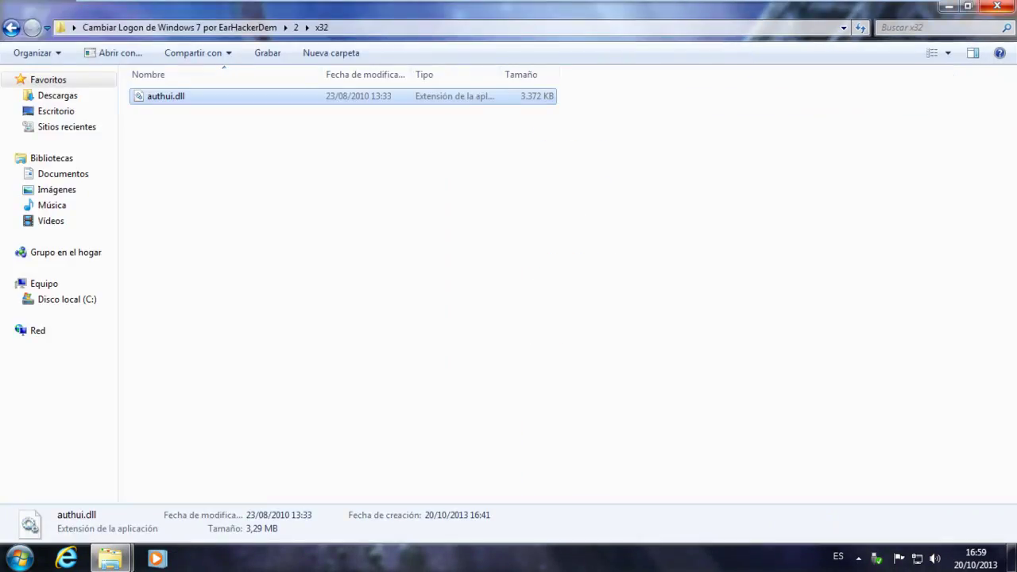
left_click(1003, 6)
left_click(112, 559)
left_click(480, 7)
left_click(997, 7)
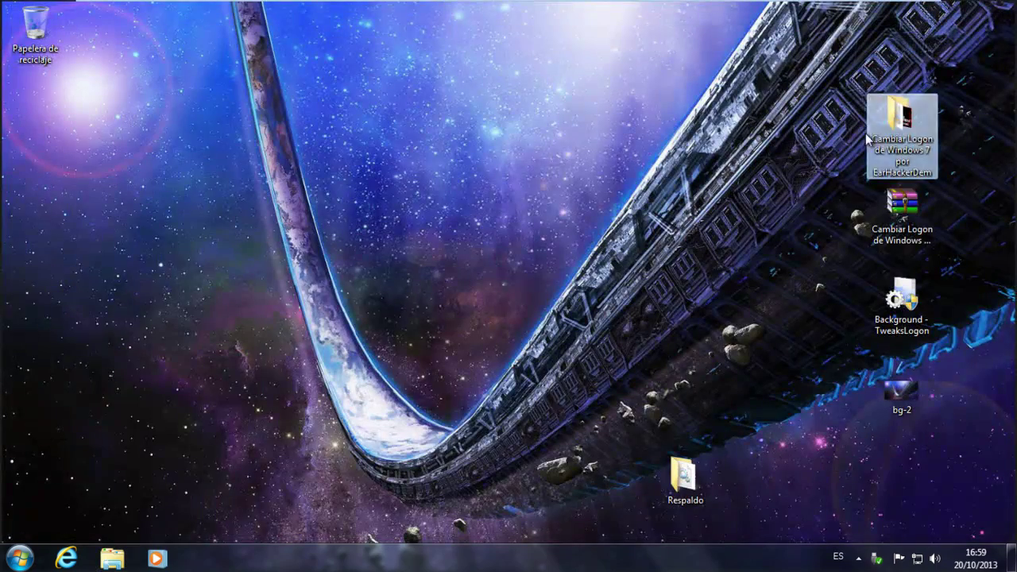
Move Respaldo into the icon column, then shift all five icons to the right edge
left_click_drag(672, 475, 878, 453)
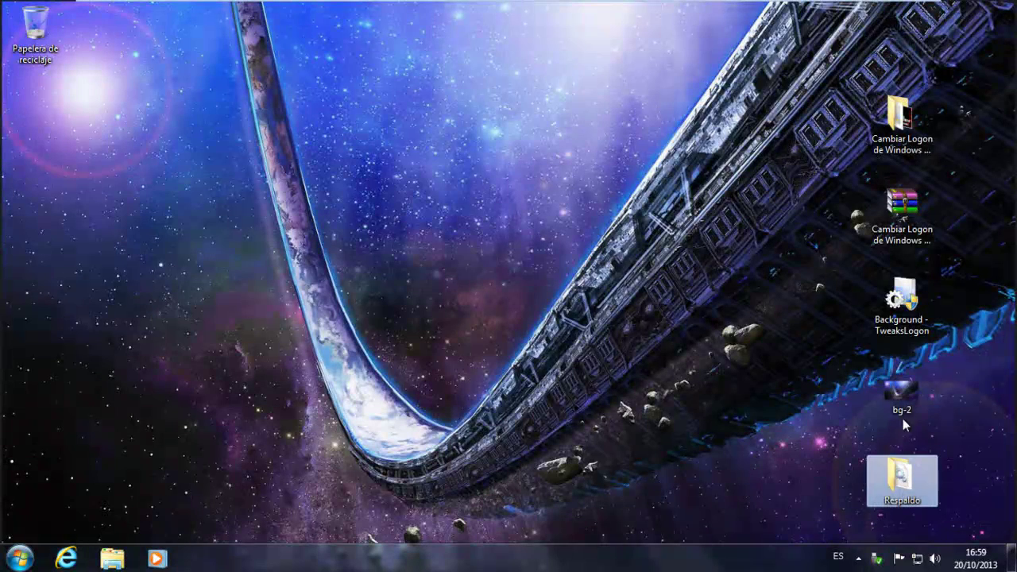
left_click(909, 408)
left_click_drag(954, 503, 863, 49)
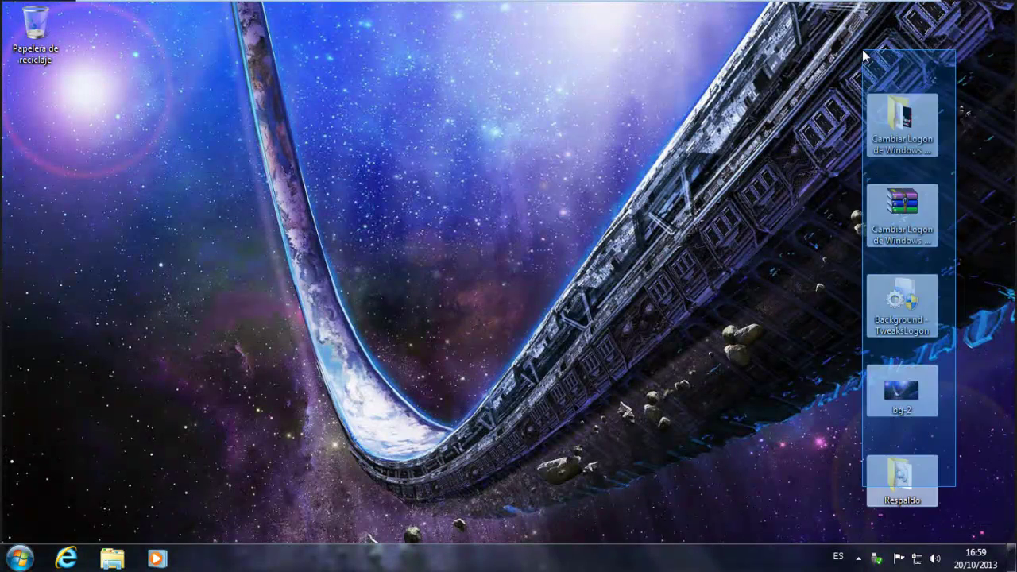
left_click_drag(902, 115, 974, 115)
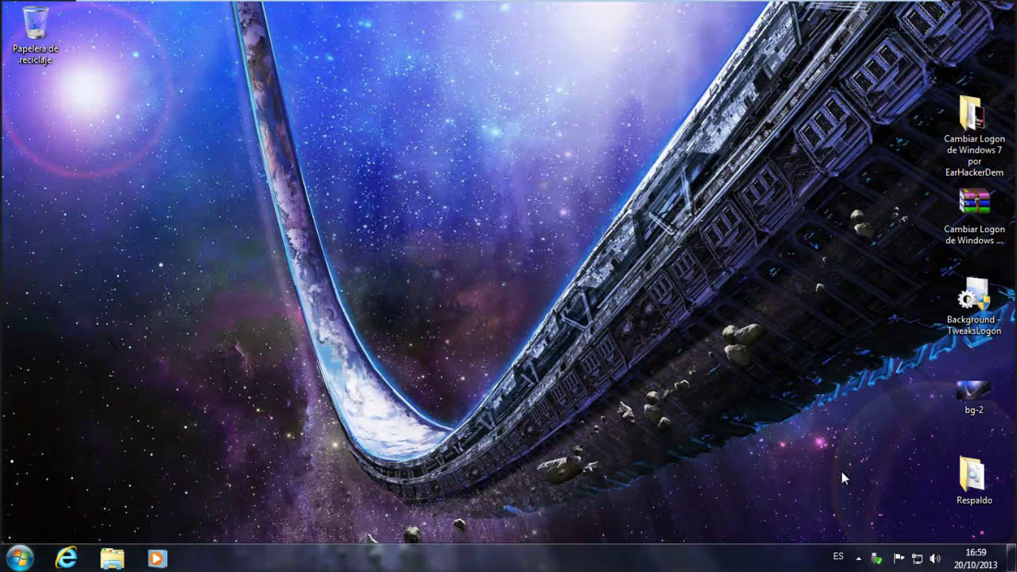
Rerun TweaksLogon as admin, revert to the default Windows 7 logon screen, and open Equipo
double_click(987, 325)
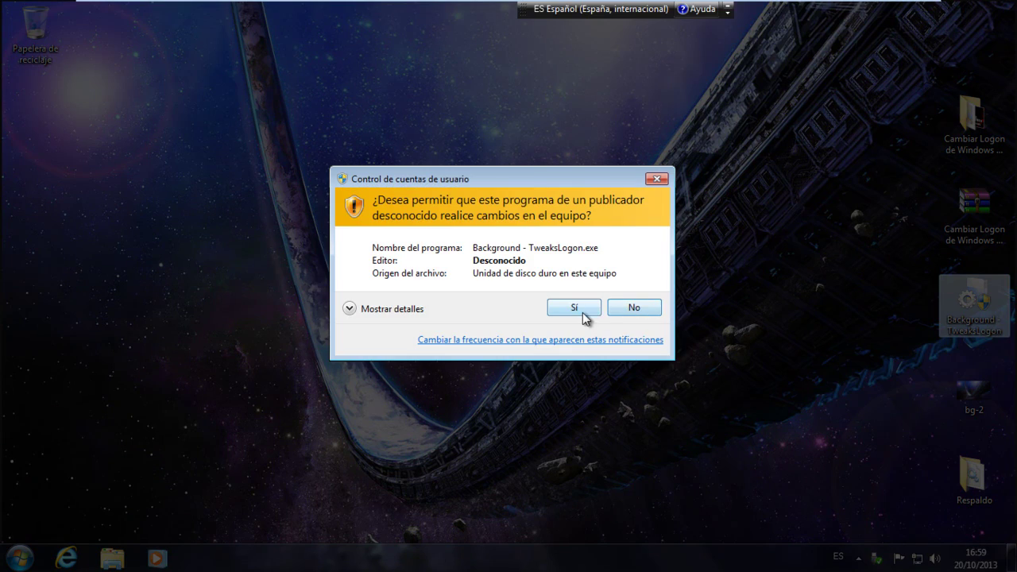
left_click(573, 310)
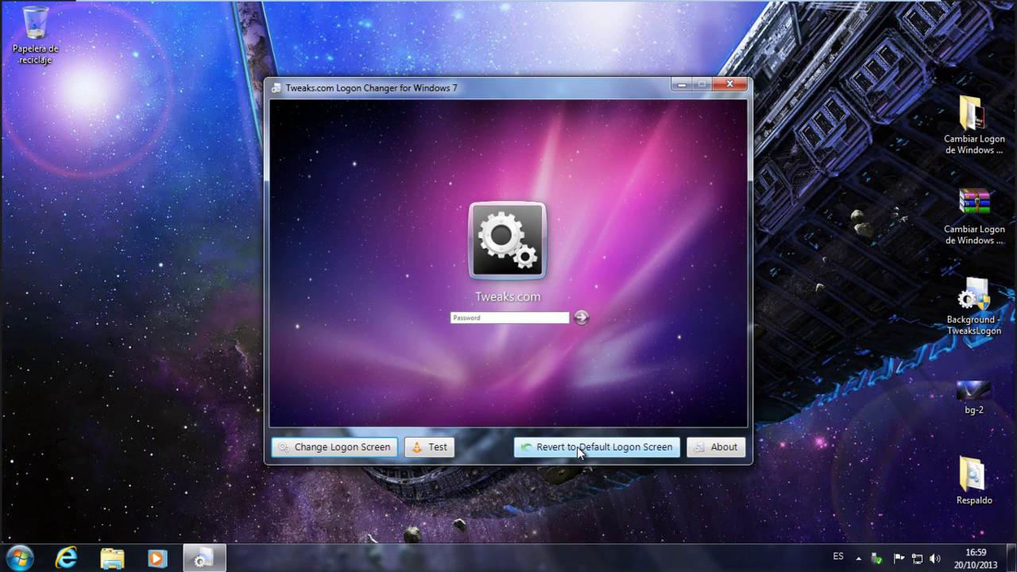
left_click(579, 450)
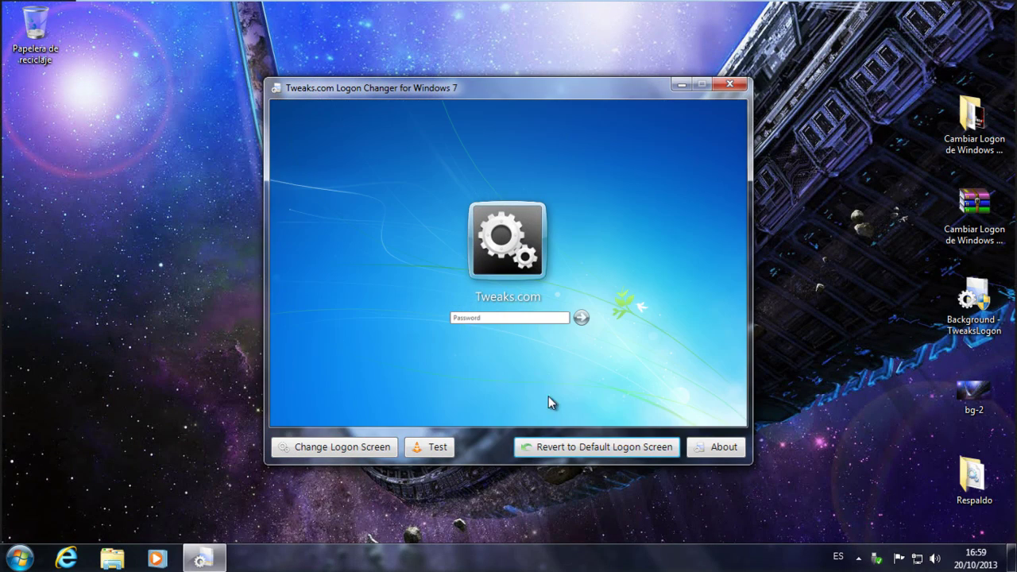
left_click(729, 84)
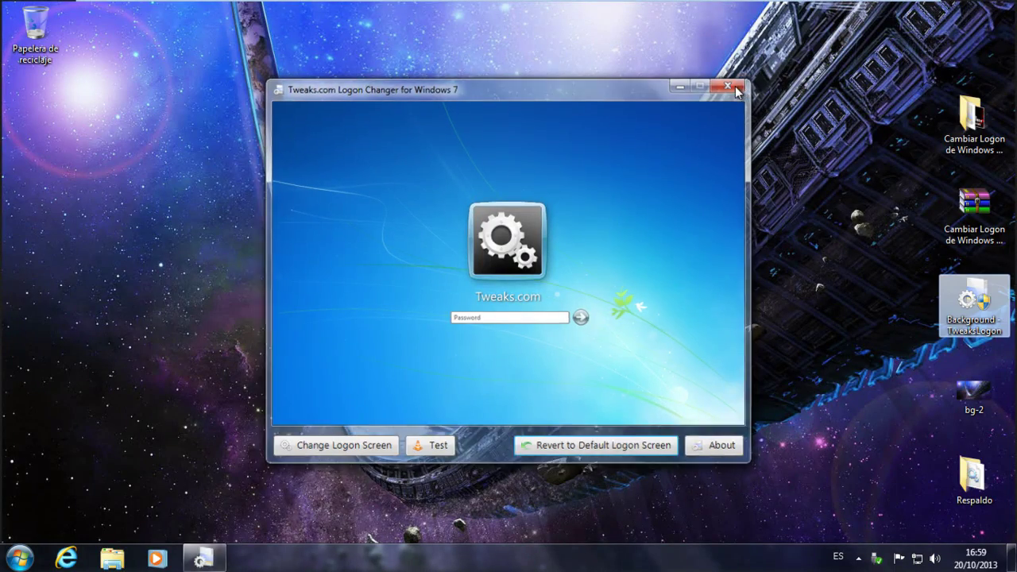
left_click(20, 558)
left_click(244, 373)
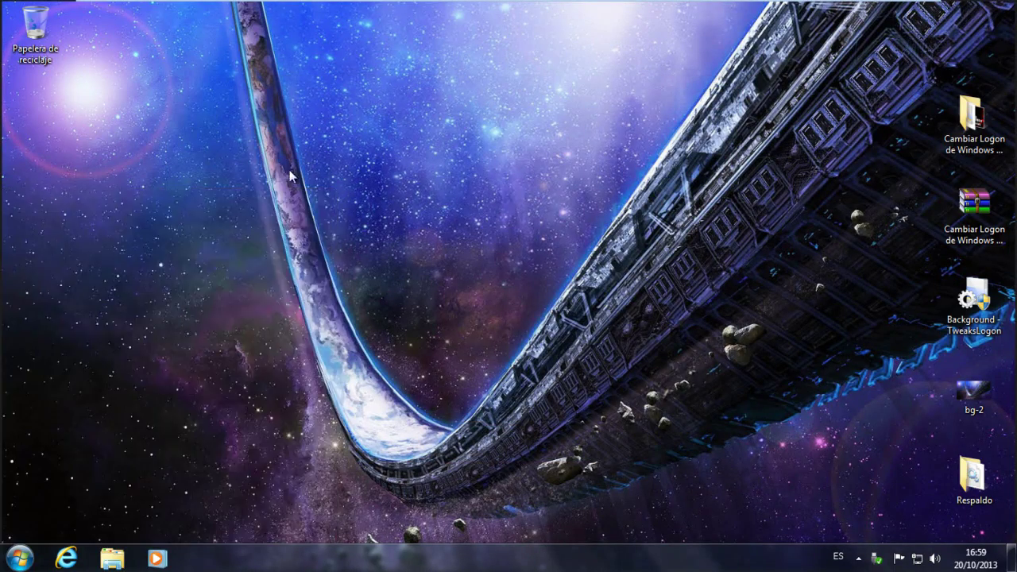
Open C:\Windows\System32 and dock its window on the left half of the screen
double_click(259, 113)
double_click(189, 148)
right_click(198, 148)
left_click(182, 205)
scroll(186, 273, "down", 8)
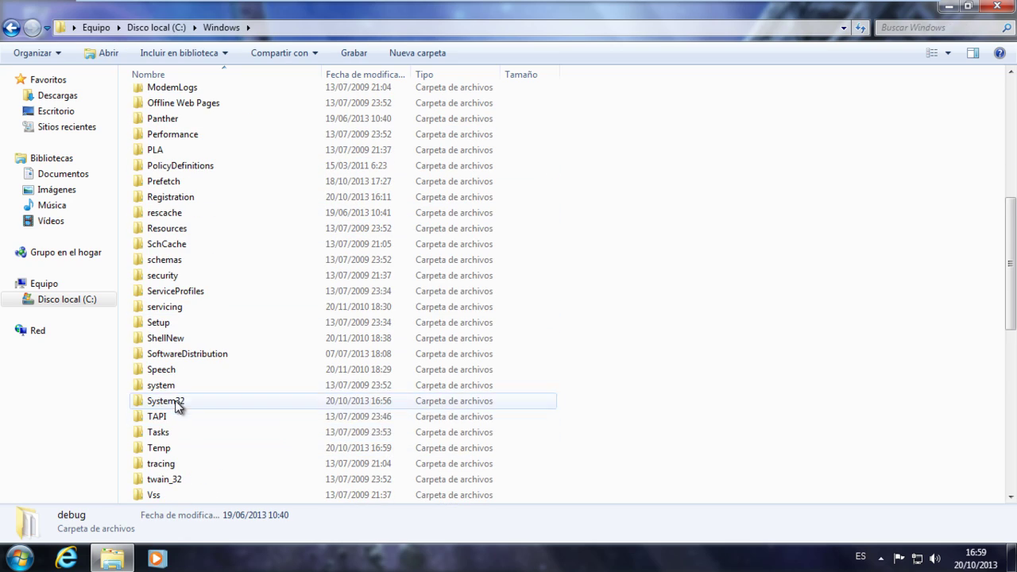
double_click(177, 404)
left_click_drag(809, 1, 0, 107)
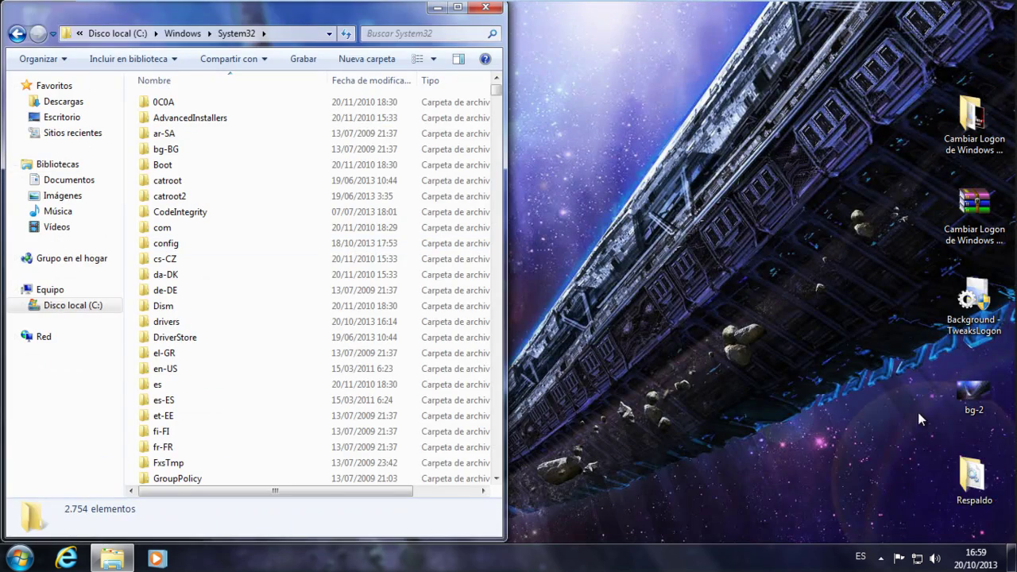
Open Respaldo on the right half and drag its backup authui.dll into System32
double_click(972, 477)
left_click_drag(578, 144, 1016, 239)
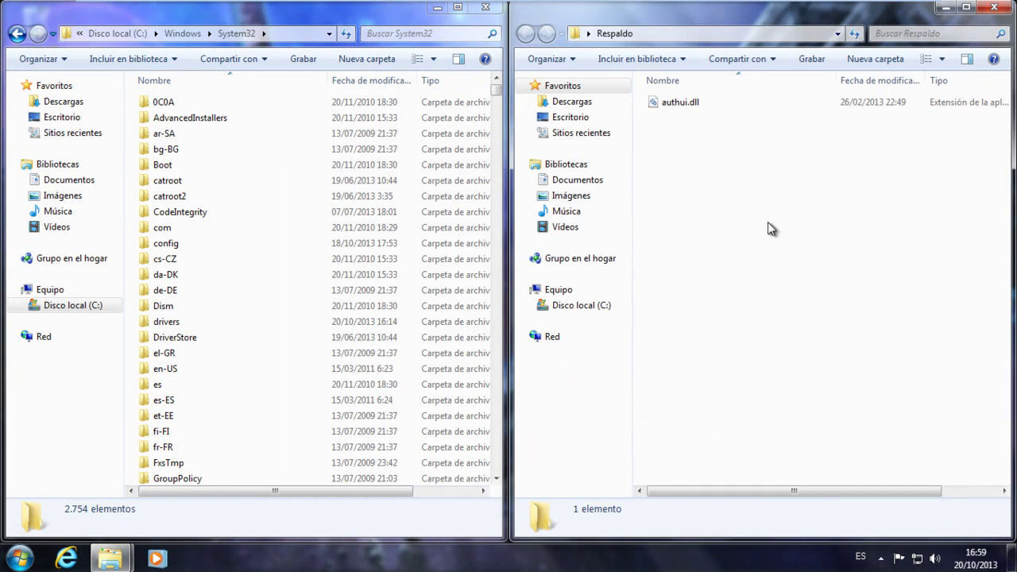
left_click(710, 102)
left_click_drag(711, 104, 135, 304)
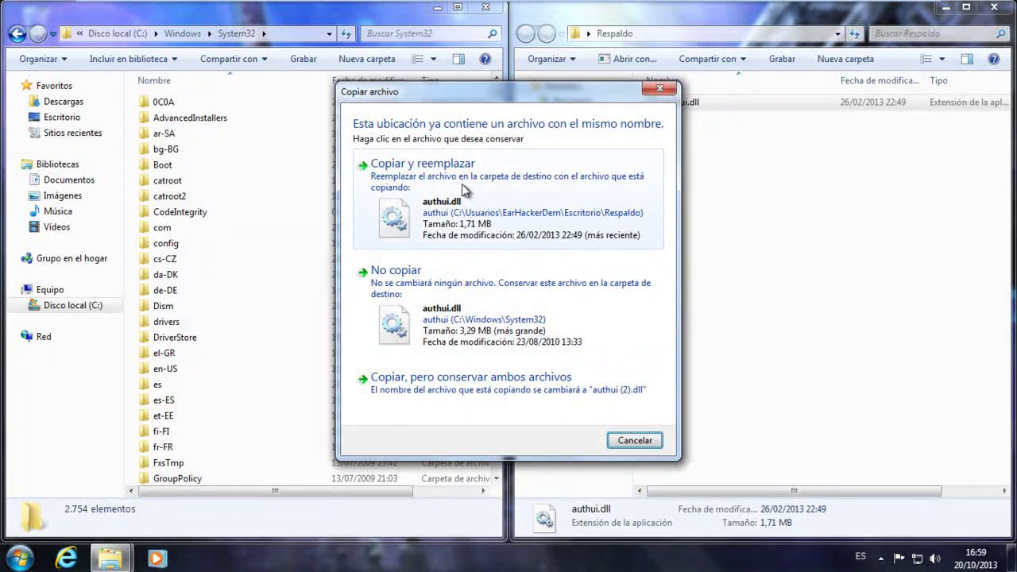
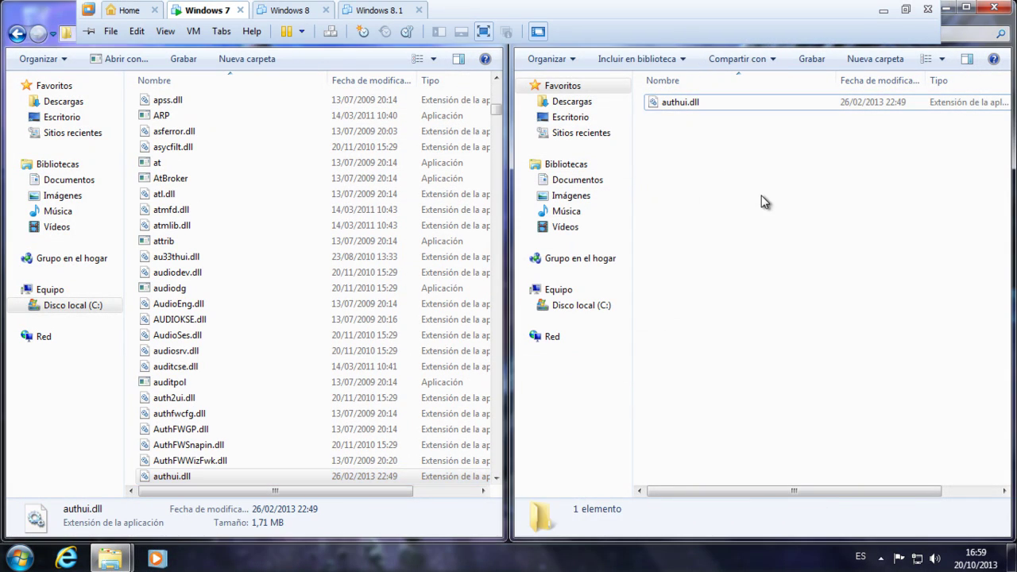
Close the System32 and Respaldo Explorer windows to leave only the desktop
left_click(458, 7)
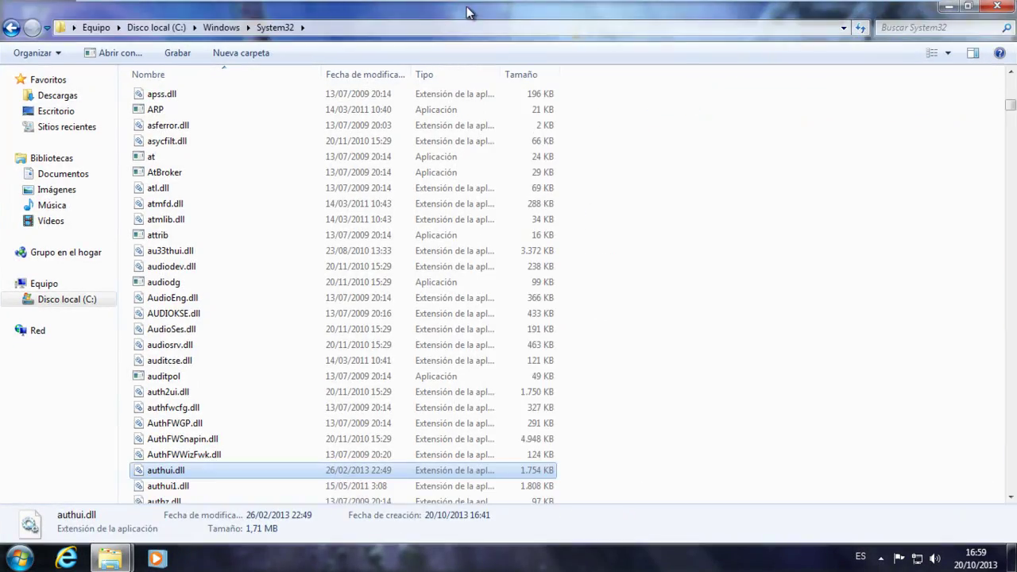
left_click(1003, 8)
left_click(966, 8)
left_click(1009, 9)
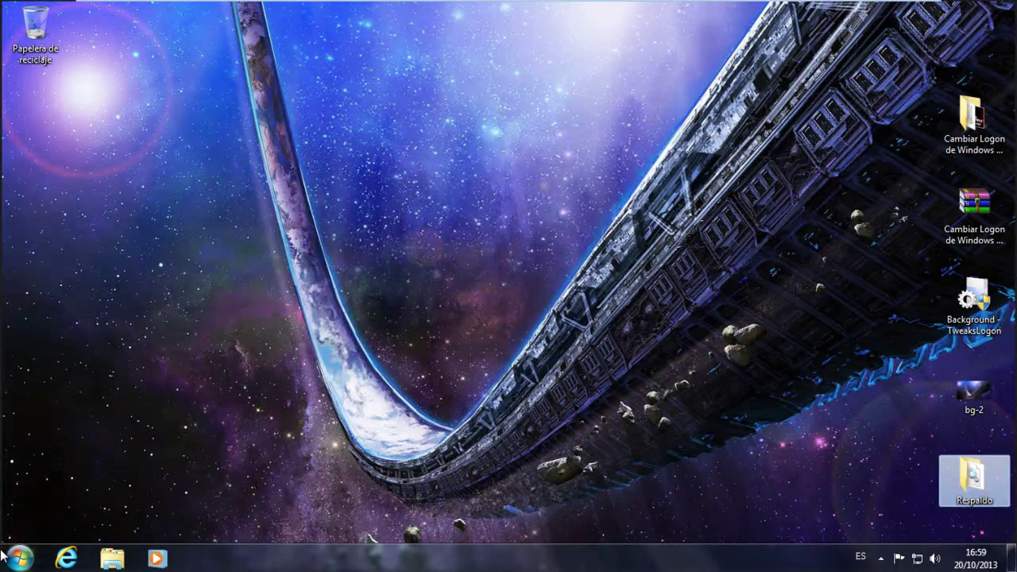
Lock the Windows 7 PC to display the customized logon screen
key("super")
left_click(569, 259)
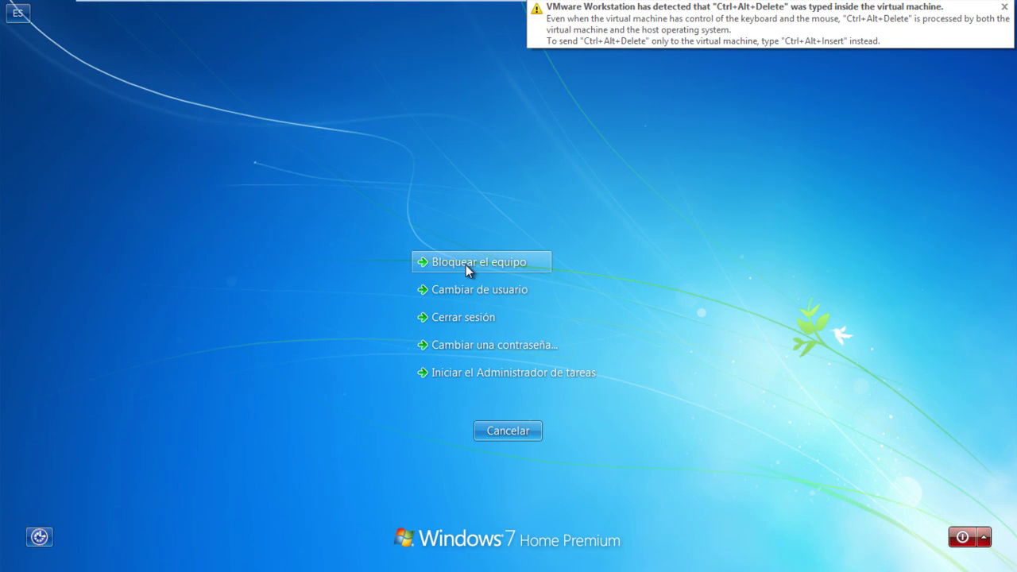
left_click(466, 265)
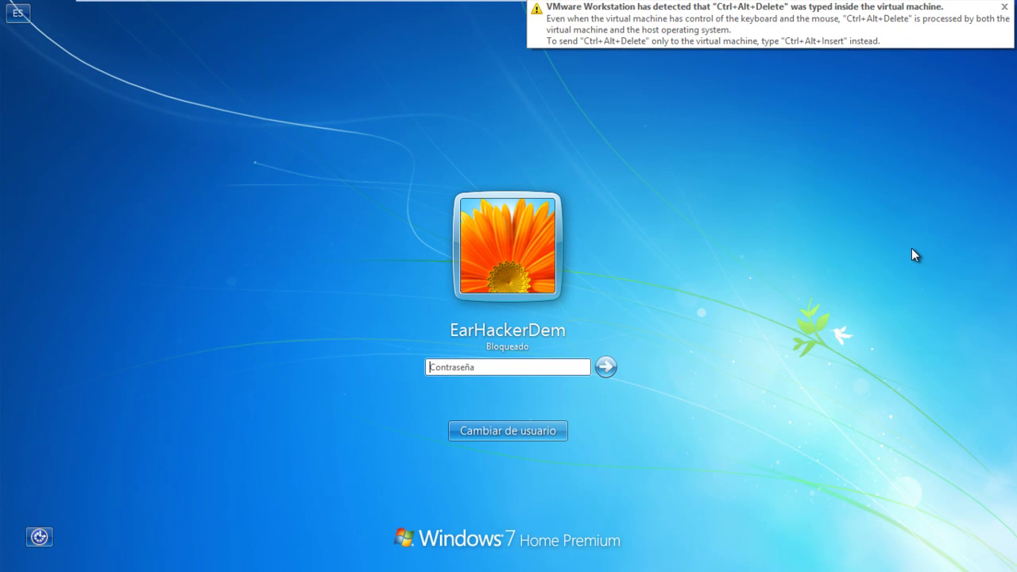
Sign back in with the account password, then minimize VMware to the host desktop
type("a")
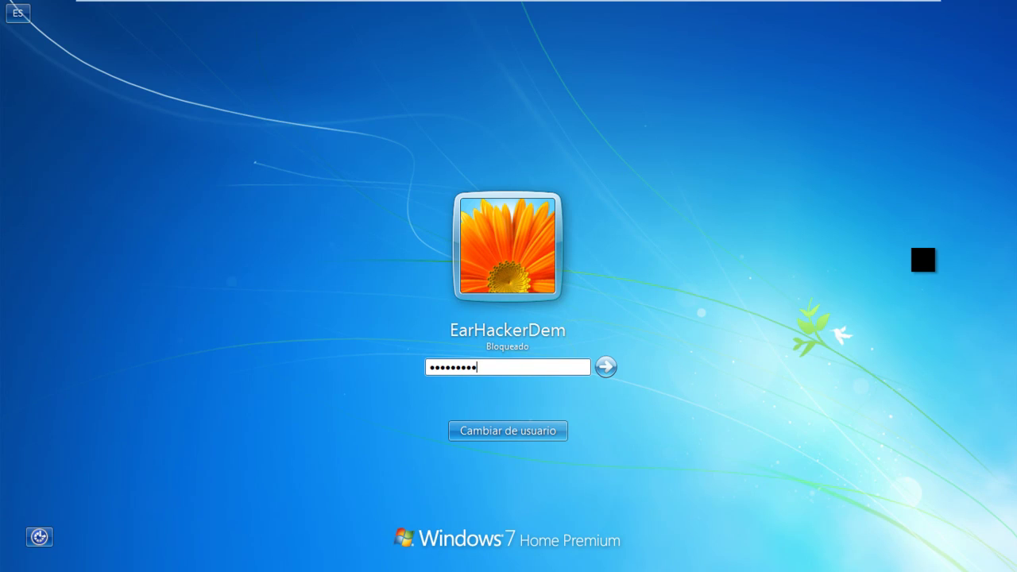
key("Return")
left_click_drag(839, 256, 817, 355)
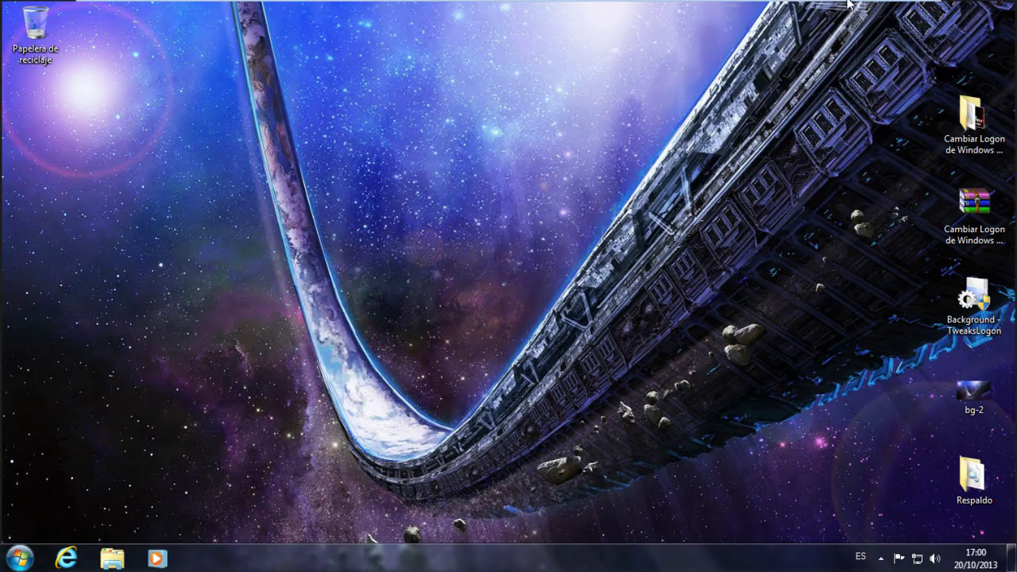
left_click(879, 7)
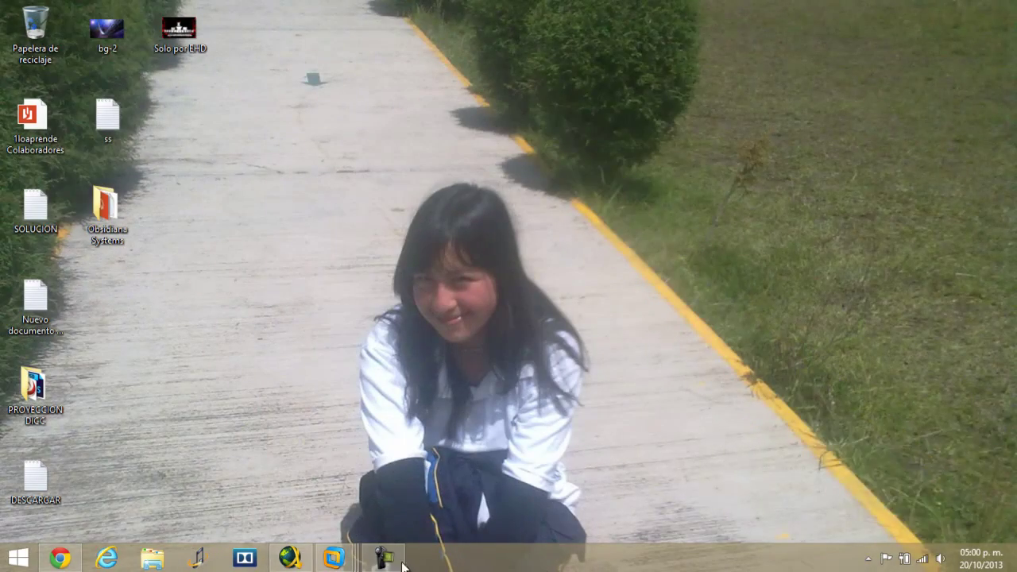